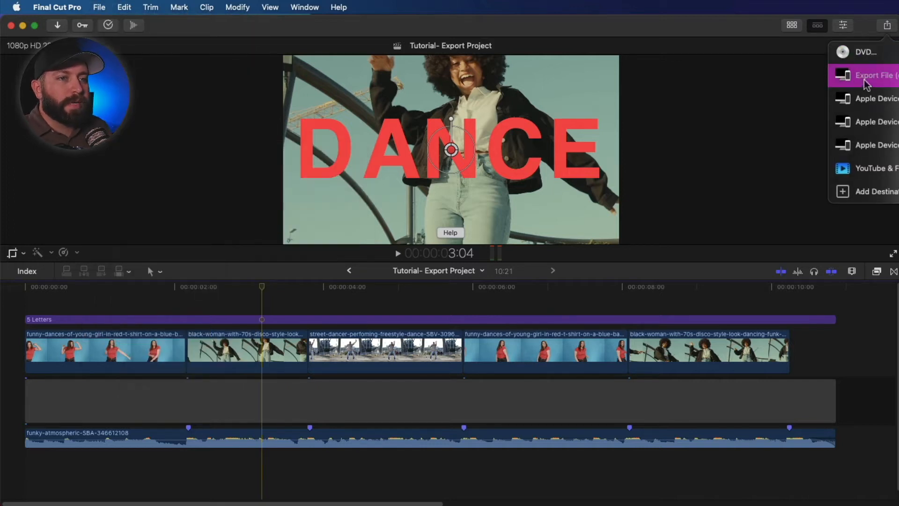
# - Start an Export File share of the project, titled "Dance!", and change its description to "This video is about dancing"
pyautogui.click(865, 79)
pyautogui.click(681, 149)
pyautogui.moveTo(681, 149); pyautogui.dragTo(551, 153)
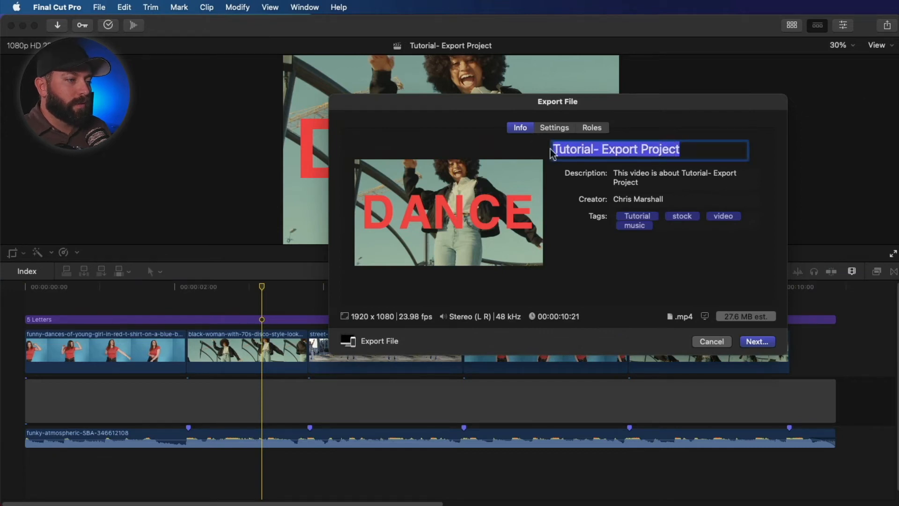
pyautogui.write('Dance!')
pyautogui.click(644, 179)
pyautogui.moveTo(643, 178); pyautogui.dragTo(681, 173)
pyautogui.write('dancing')
# - Replace the export's existing tags with dance, boogie, disco and etc
pyautogui.click(658, 208)
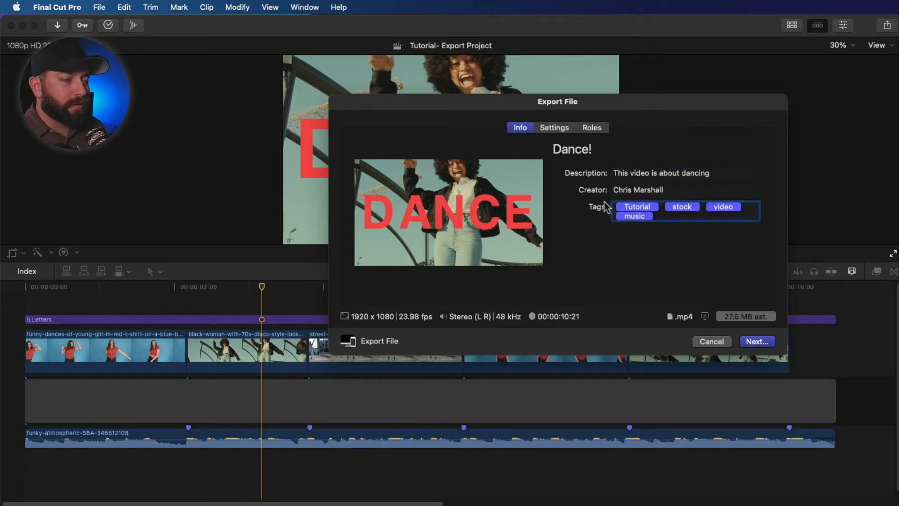
pyautogui.write('dance')
pyautogui.press('Return')
pyautogui.write('boogie')
pyautogui.press('Return')
pyautogui.write('disco')
pyautogui.press('Return')
pyautogui.write('etc')
pyautogui.press('Return')
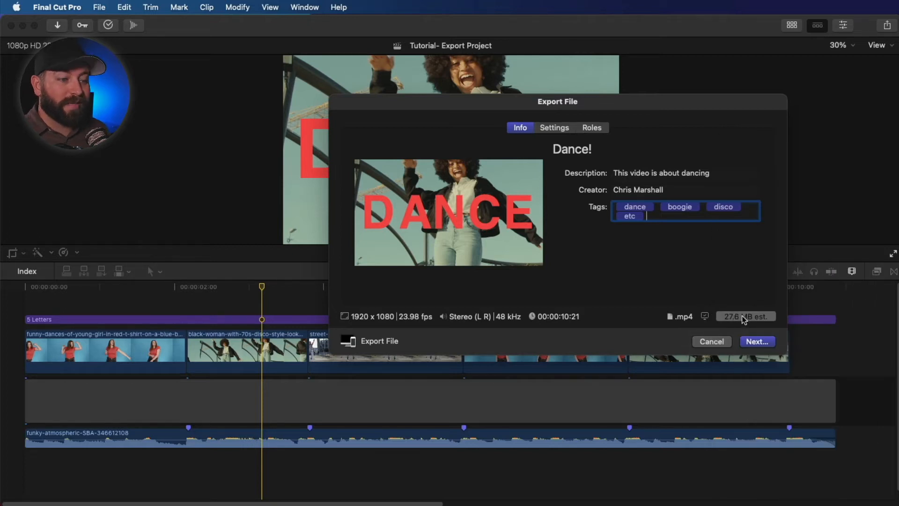
# - Review the format choices in the export settings, keeping Video and Audio
pyautogui.click(560, 131)
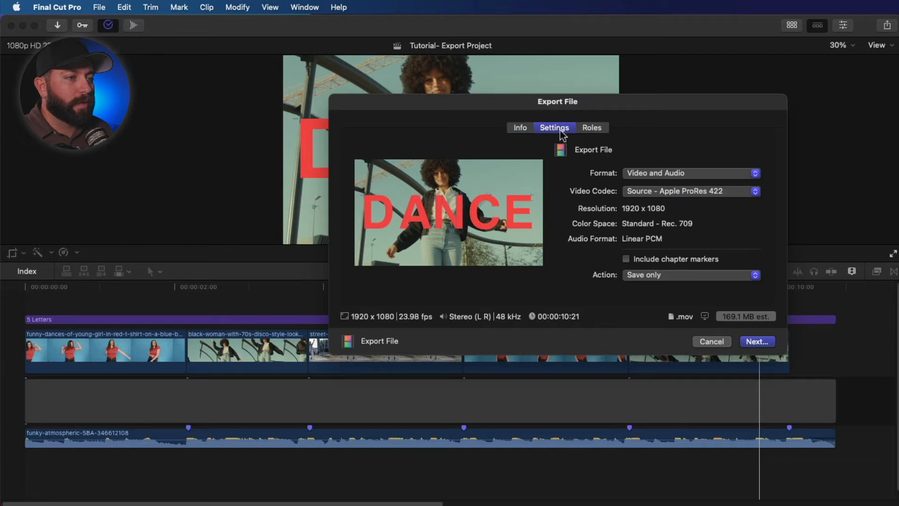
pyautogui.click(670, 175)
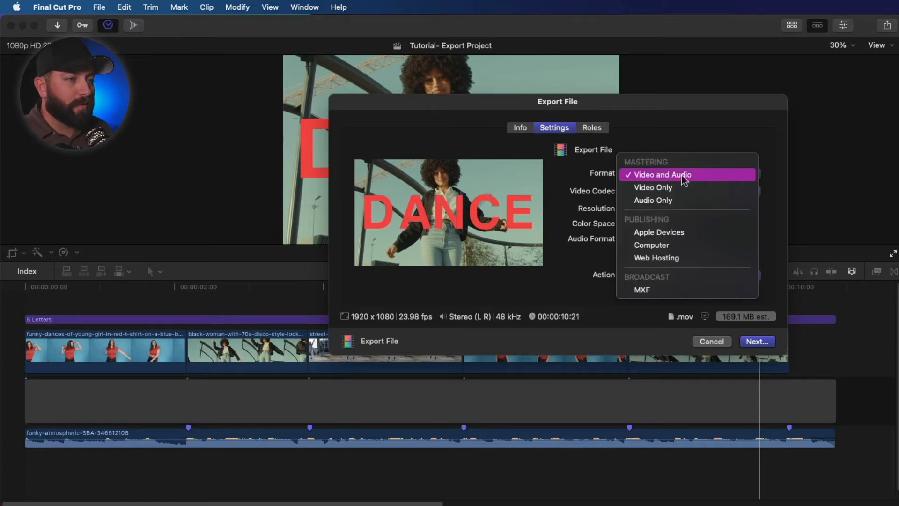
pyautogui.click(681, 175)
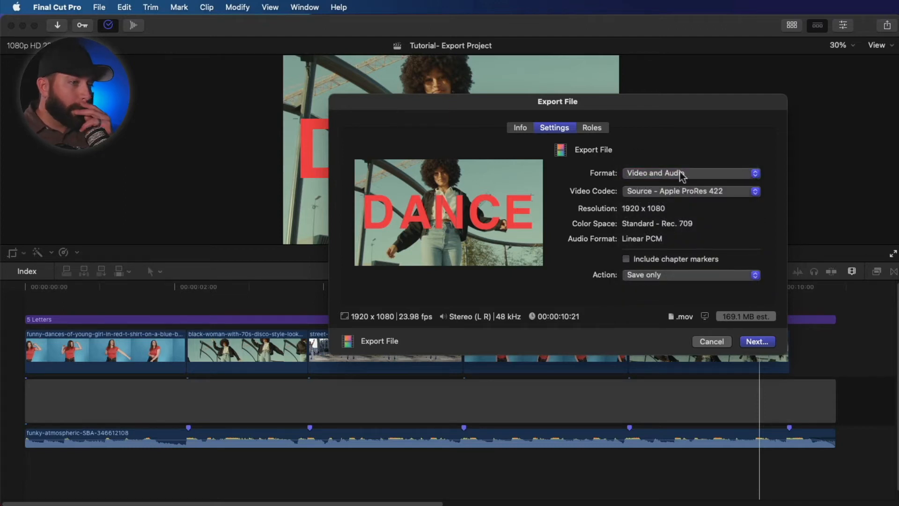
pyautogui.click(682, 174)
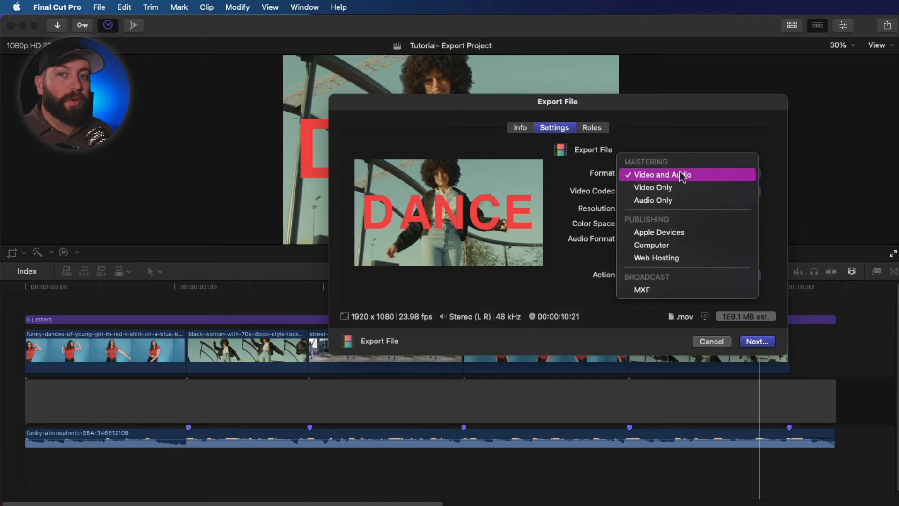
pyautogui.click(681, 175)
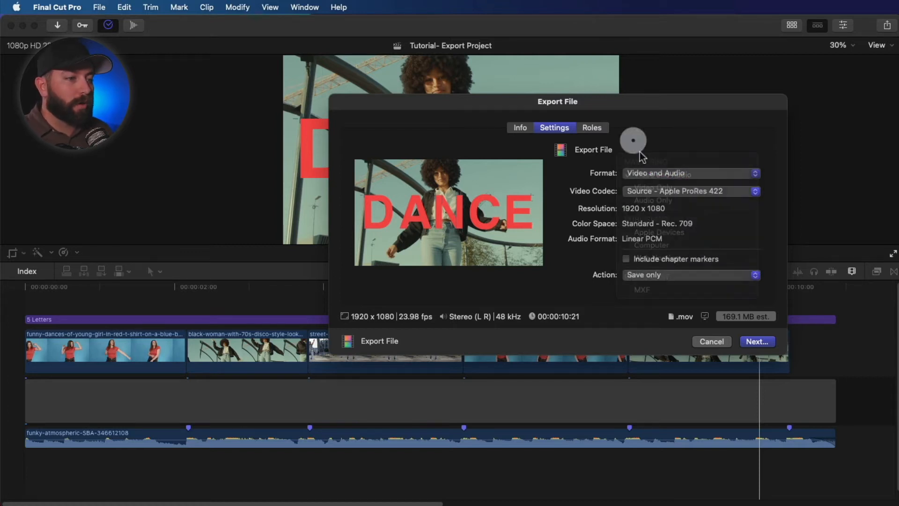
# - Compare the video codecs available for the Video and Audio format and select H.264
pyautogui.click(689, 193)
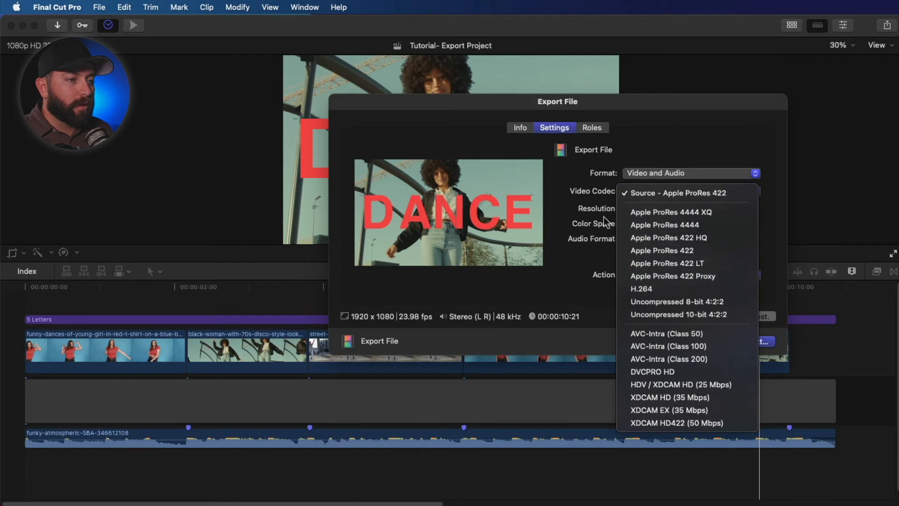
pyautogui.click(649, 194)
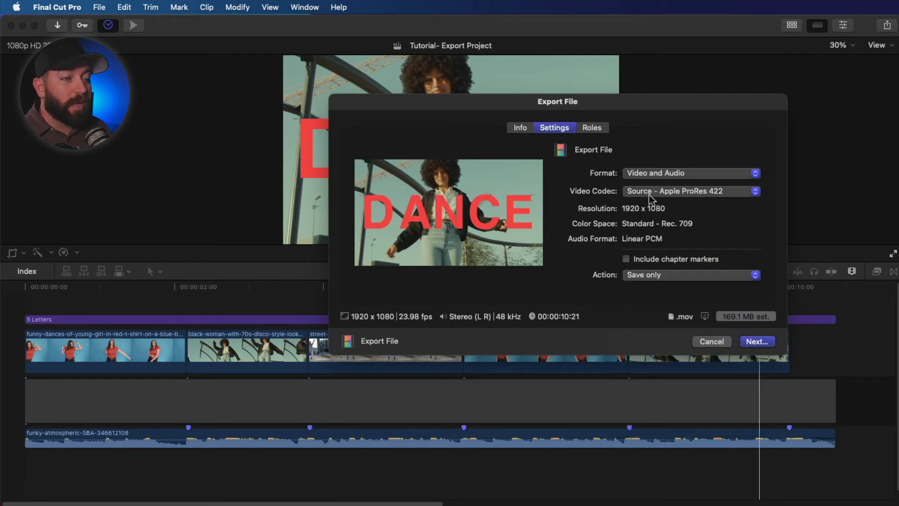
pyautogui.click(661, 195)
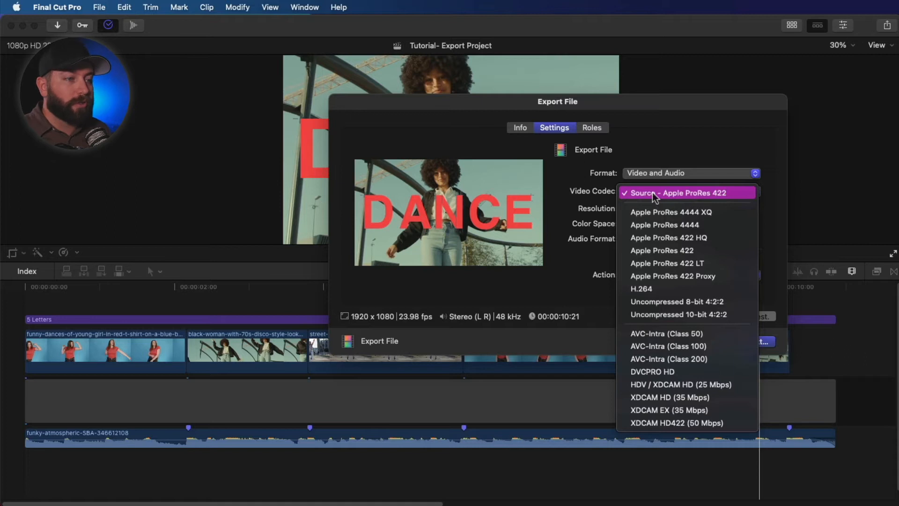
pyautogui.click(576, 260)
pyautogui.click(716, 196)
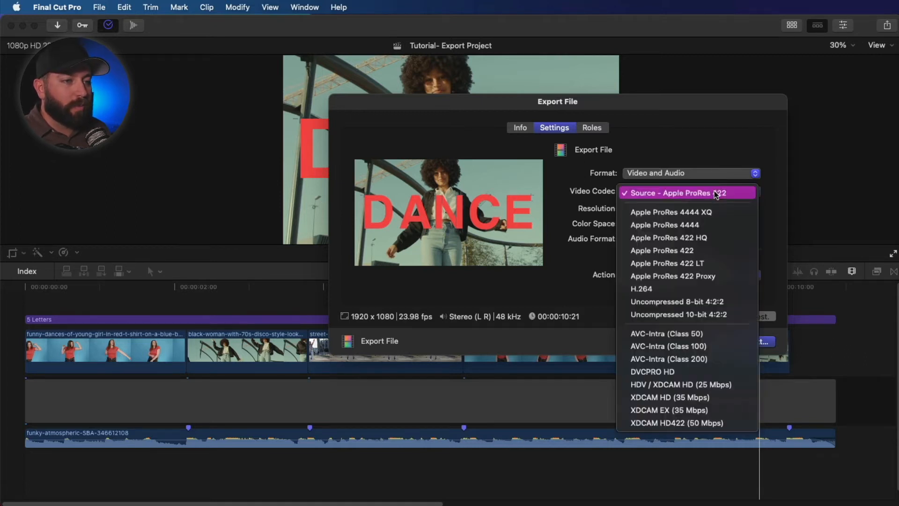
pyautogui.click(705, 289)
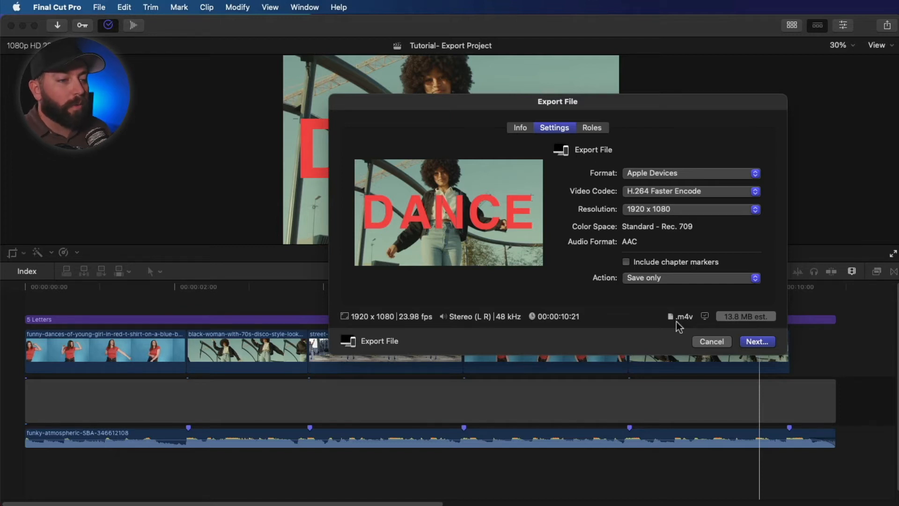
# - Set the export format to Computer with the H.264 Better Quality codec, keeping the 1920 x 1080 resolution
pyautogui.click(650, 177)
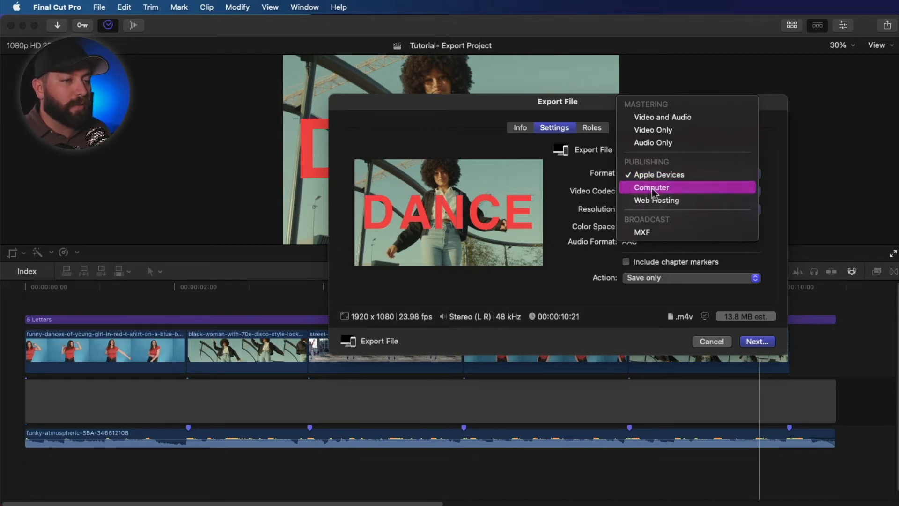
pyautogui.click(651, 188)
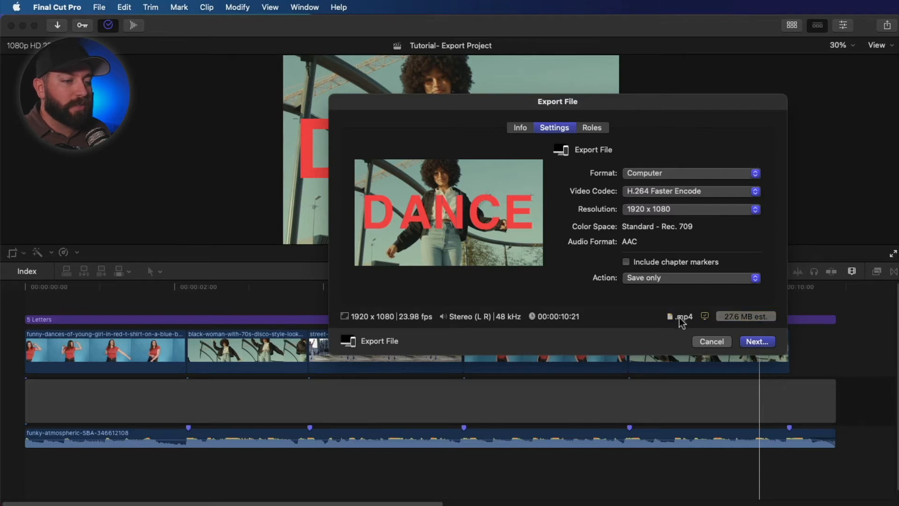
pyautogui.click(662, 192)
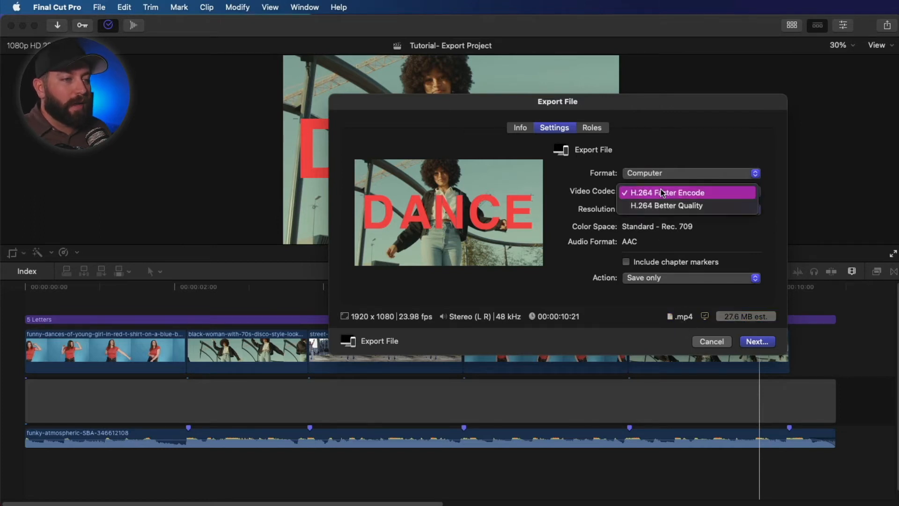
pyautogui.click(700, 206)
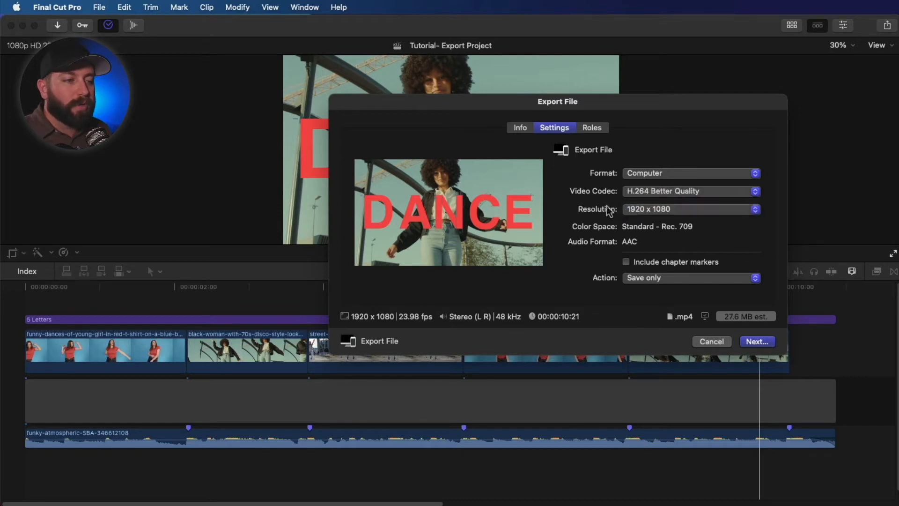
pyautogui.click(656, 209)
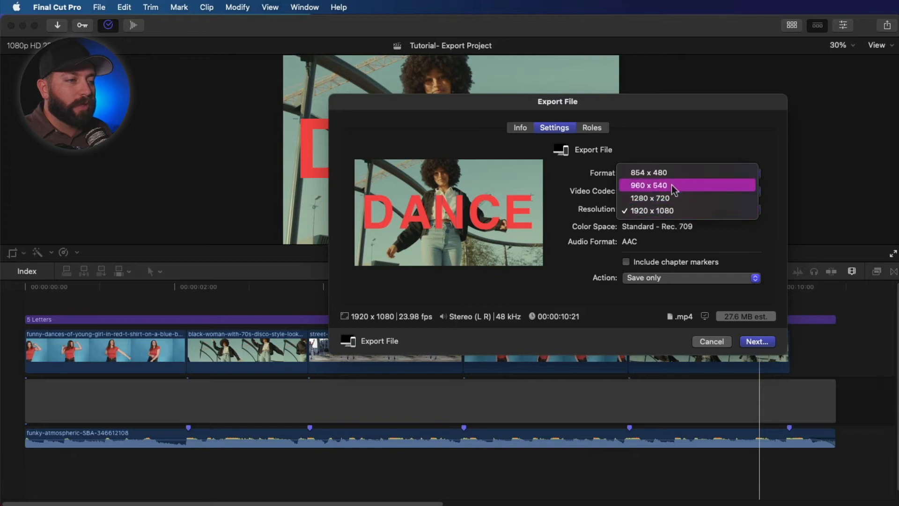
pyautogui.click(673, 223)
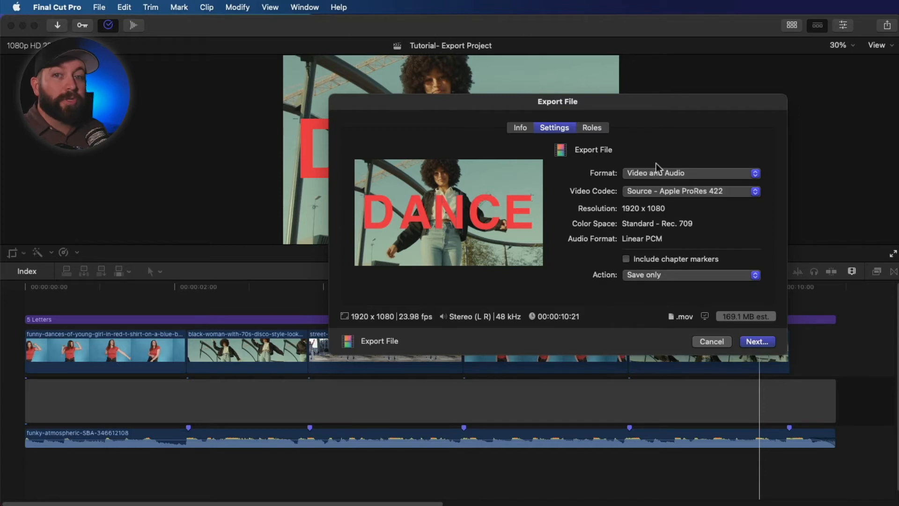
# - Set the export format to Audio Only with MP3 as the audio format
pyautogui.click(658, 174)
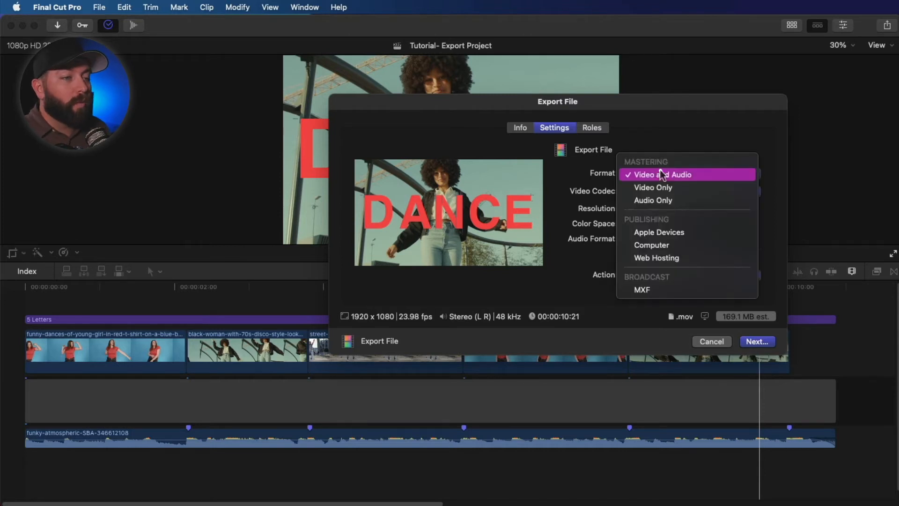
pyautogui.click(664, 202)
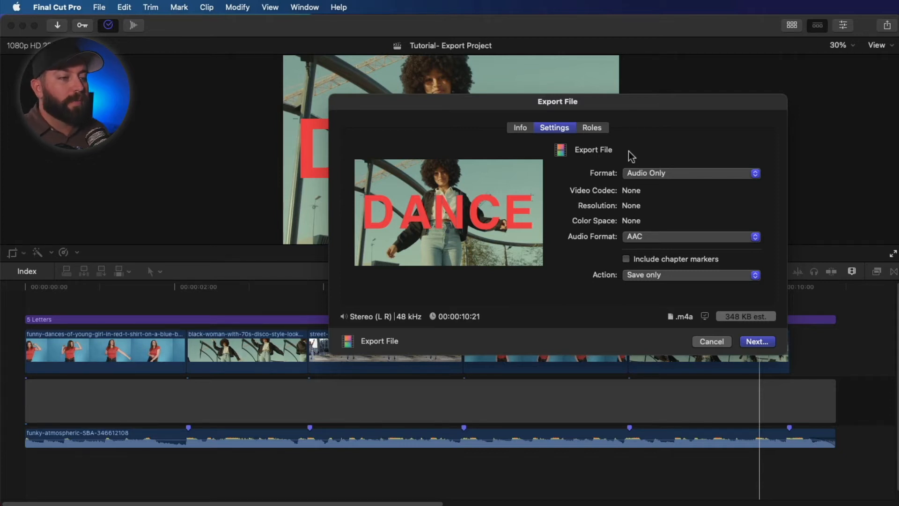
pyautogui.click(666, 238)
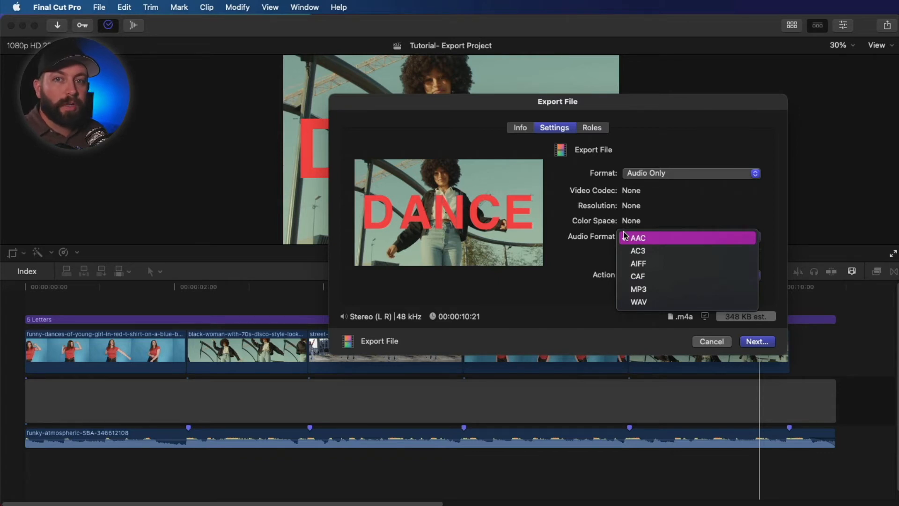
pyautogui.click(645, 290)
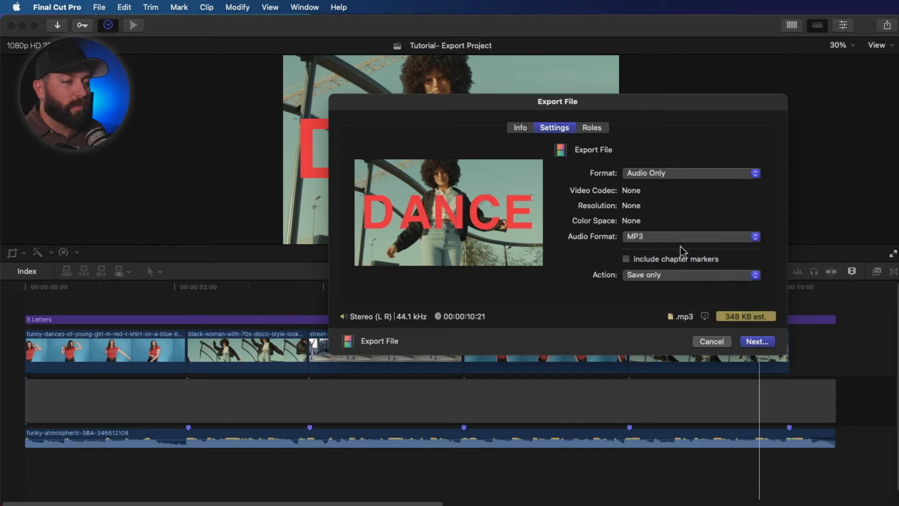
pyautogui.click(674, 232)
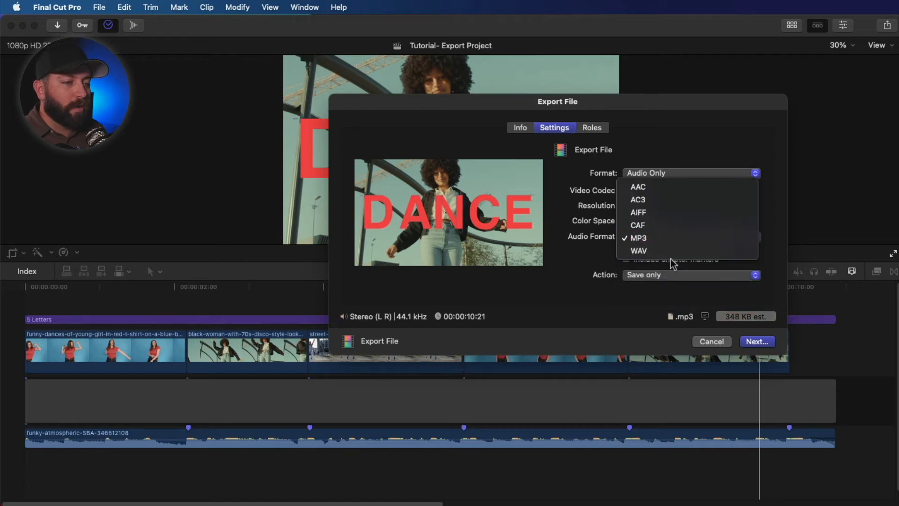
pyautogui.click(609, 259)
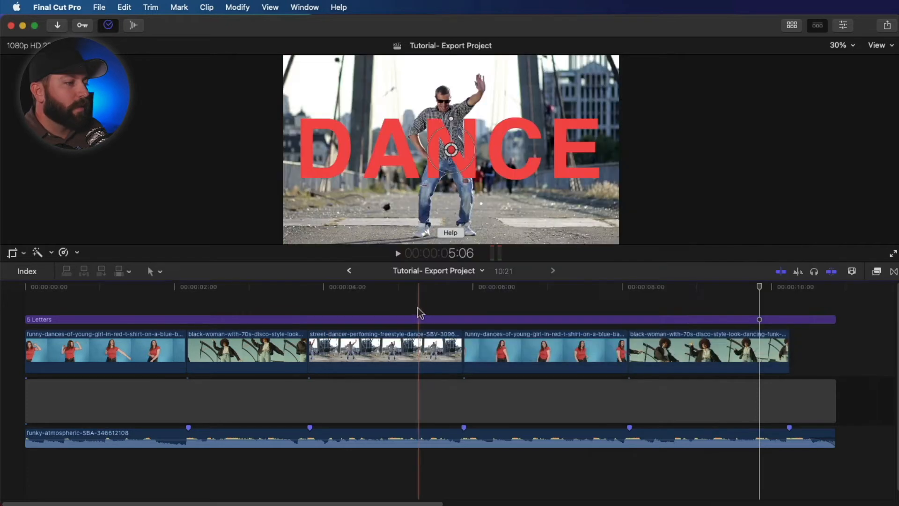
# - Place the playhead at 5:01 in the street dancer clip and add Save Current Frame to the share destinations
pyautogui.click(404, 300)
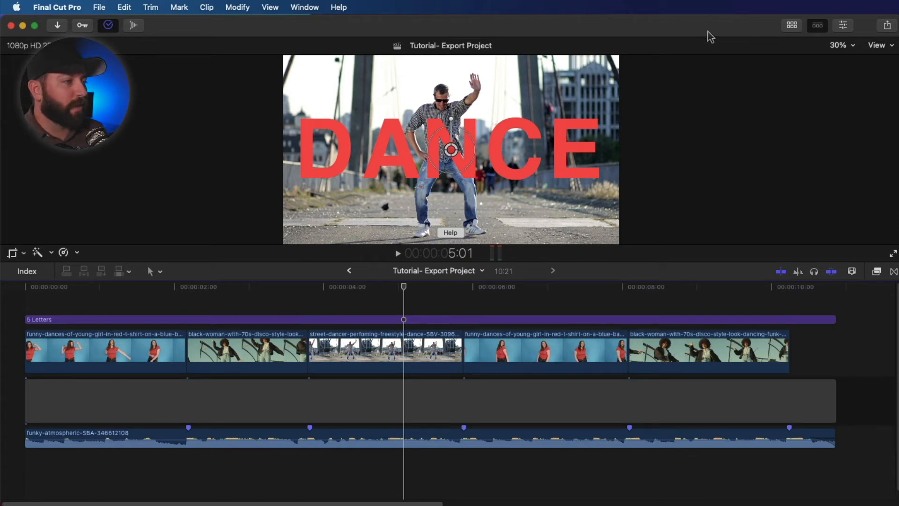
pyautogui.click(887, 25)
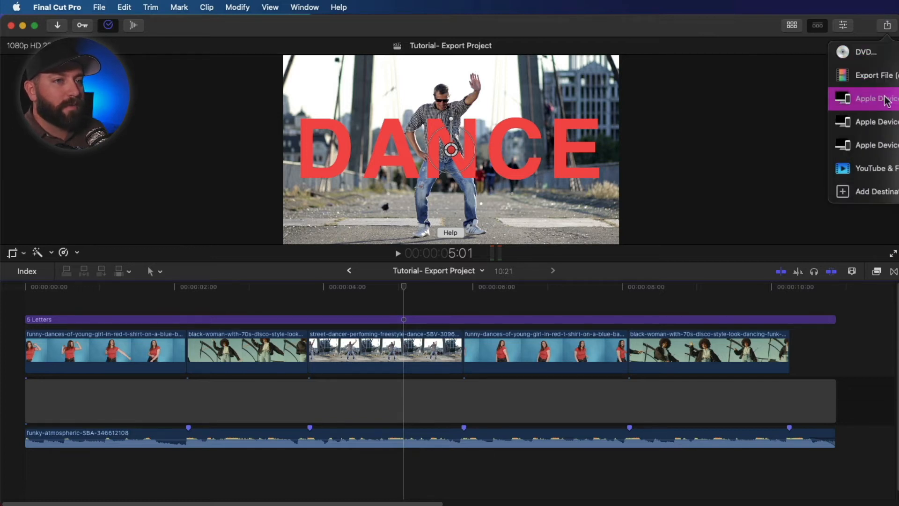
pyautogui.click(883, 197)
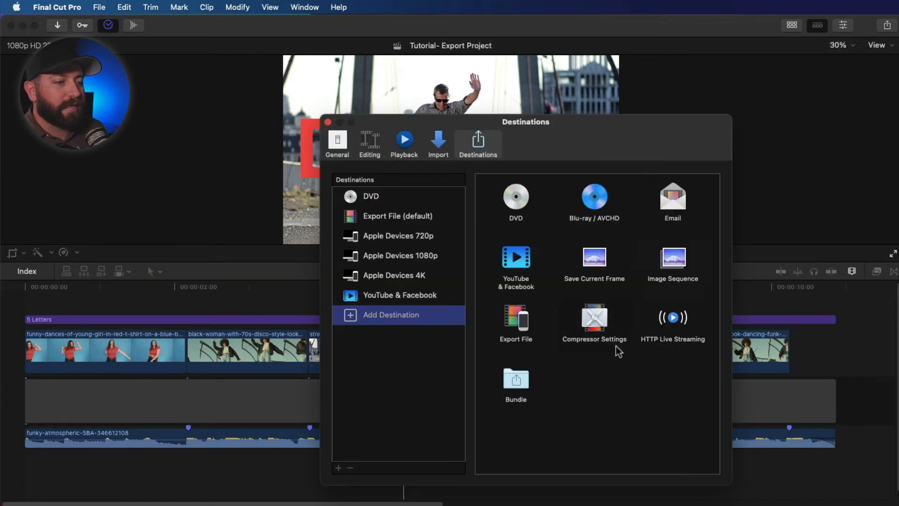
pyautogui.moveTo(600, 267); pyautogui.dragTo(420, 299)
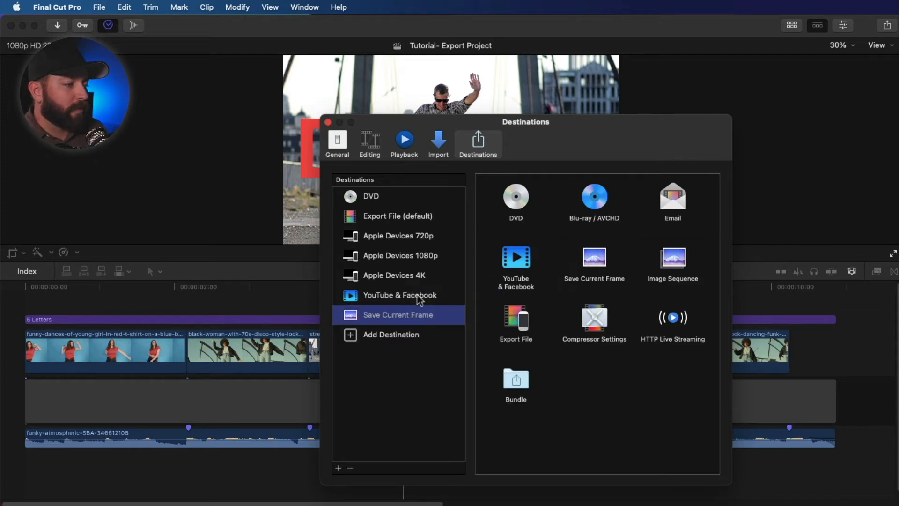
# - Set the Save Current Frame destination to export a JPEG Image and close the destination settings
pyautogui.click(580, 212)
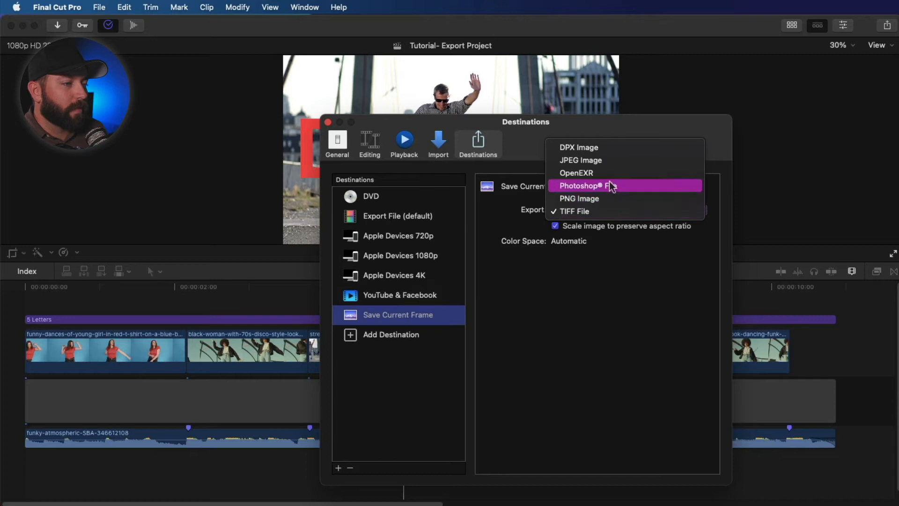
pyautogui.click(606, 161)
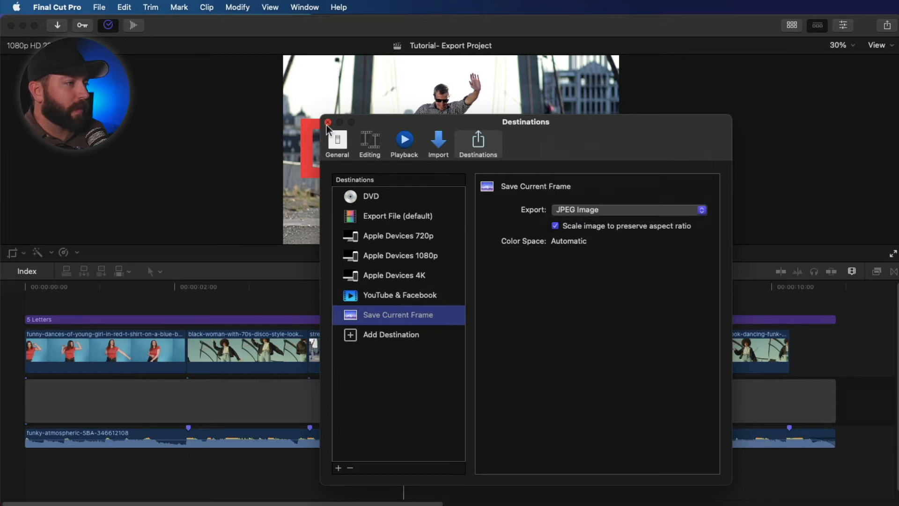
pyautogui.click(328, 123)
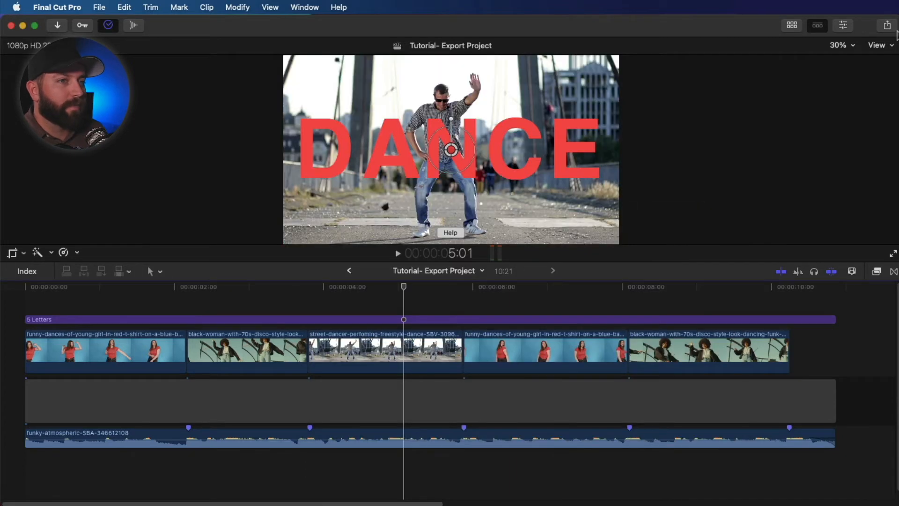
# - Start a Save Current Frame export of the frame at 5:01 and title it Funny Dance Face
pyautogui.click(888, 27)
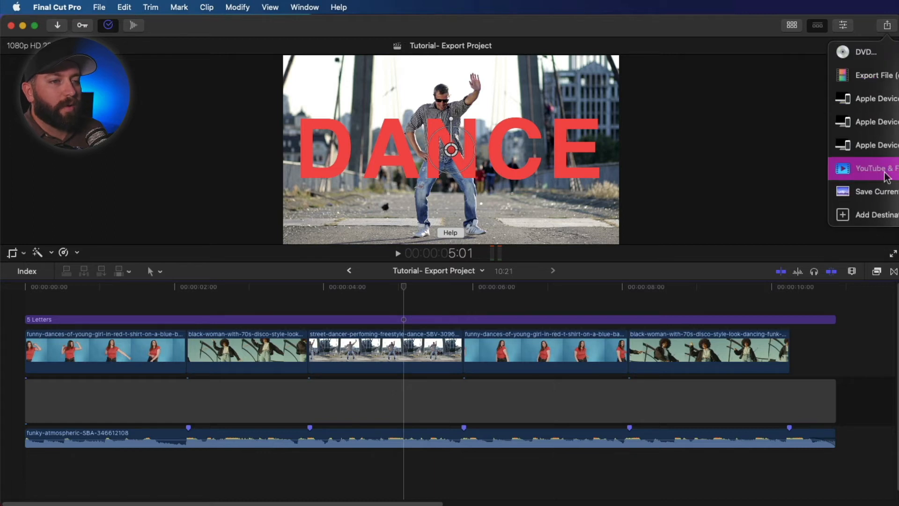
pyautogui.click(887, 192)
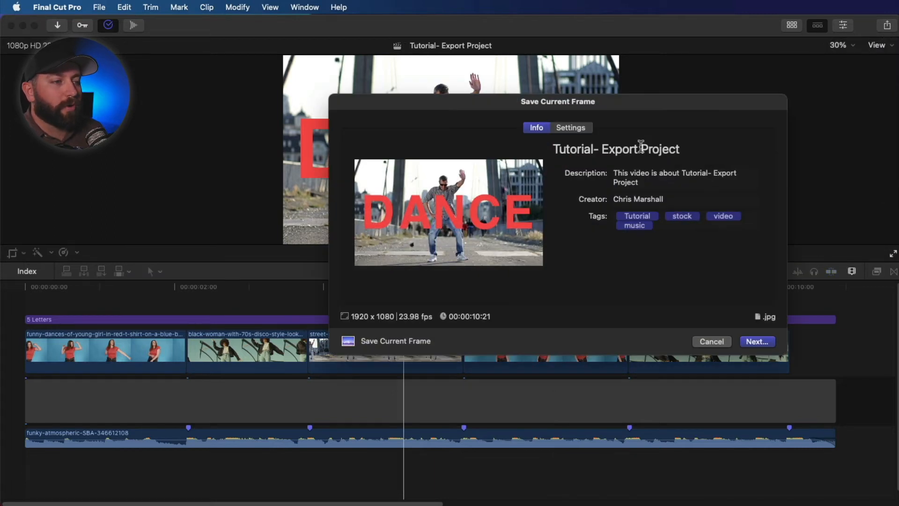
pyautogui.tripleClick(655, 149)
pyautogui.write('F')
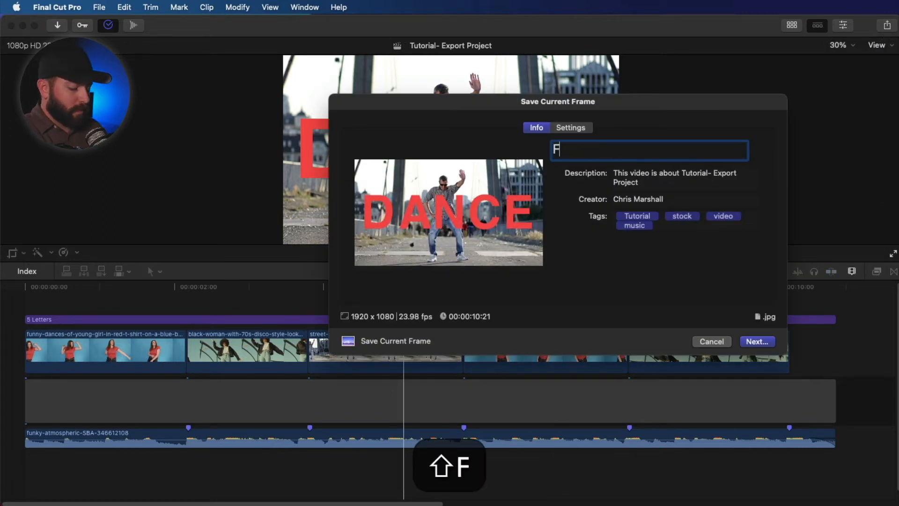
pyautogui.write('unny Dance Fa ')
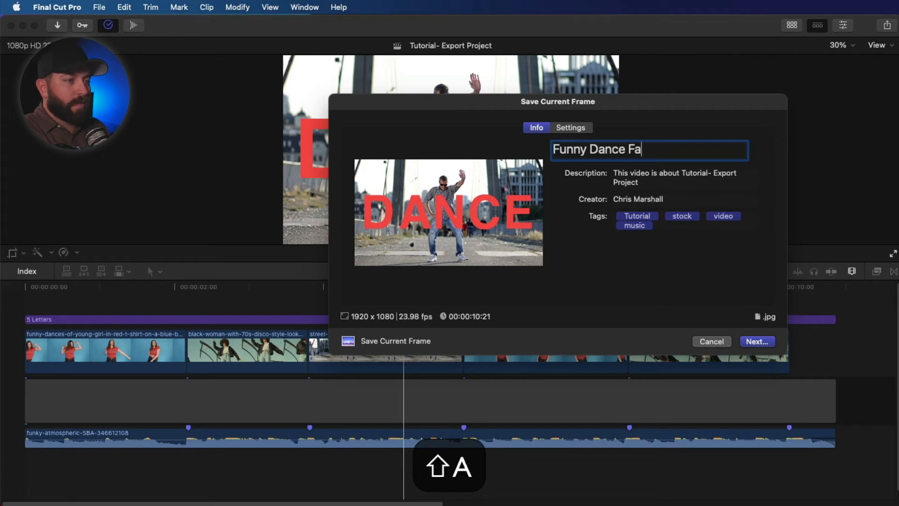
pyautogui.write('e')
pyautogui.press('BackSpace')
pyautogui.press('BackSpace')
pyautogui.write('ce')
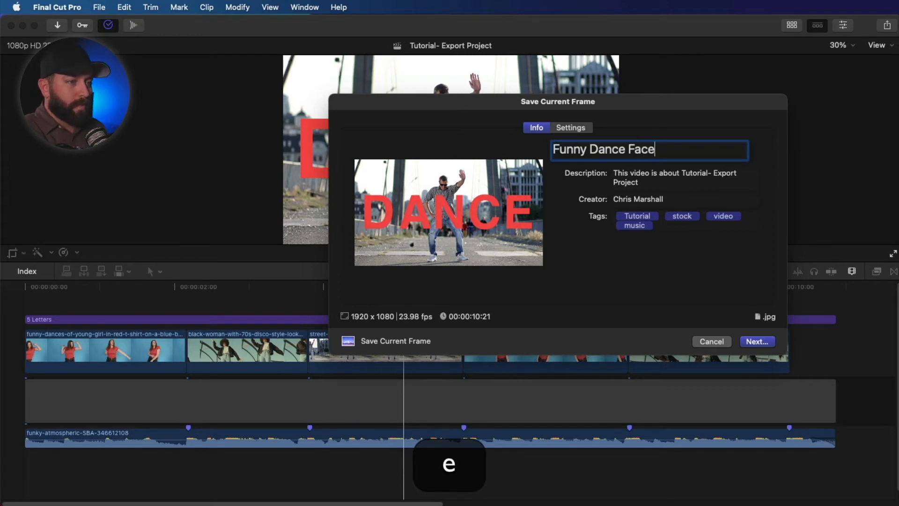
pyautogui.press('Tab')
# - Save the frame image in the Documents folder, and shrink and reposition its Preview window to inspect the picture
pyautogui.click(757, 341)
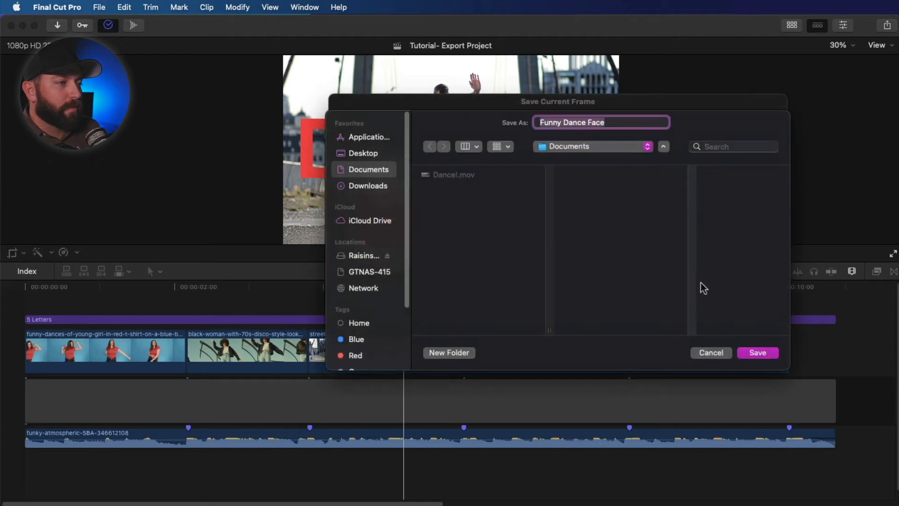
pyautogui.click(759, 353)
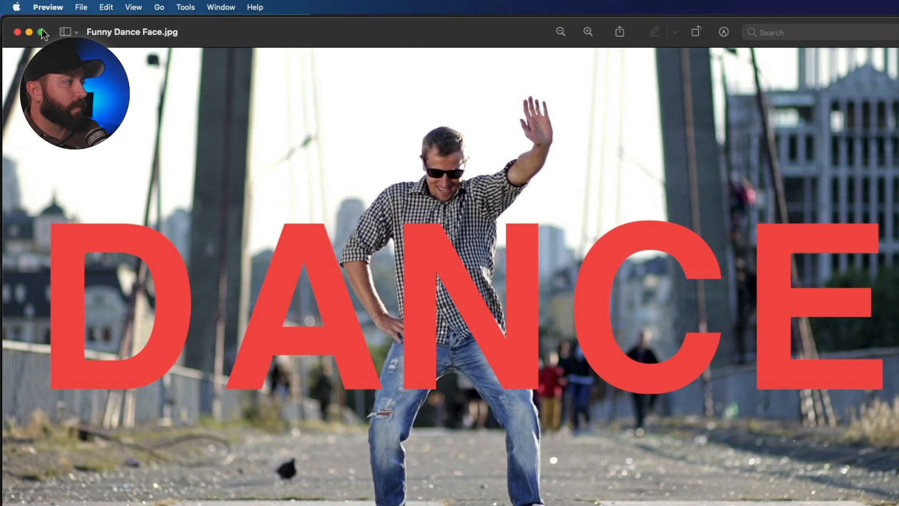
pyautogui.moveTo(4, 18); pyautogui.dragTo(258, 146)
pyautogui.moveTo(345, 150); pyautogui.dragTo(277, 74)
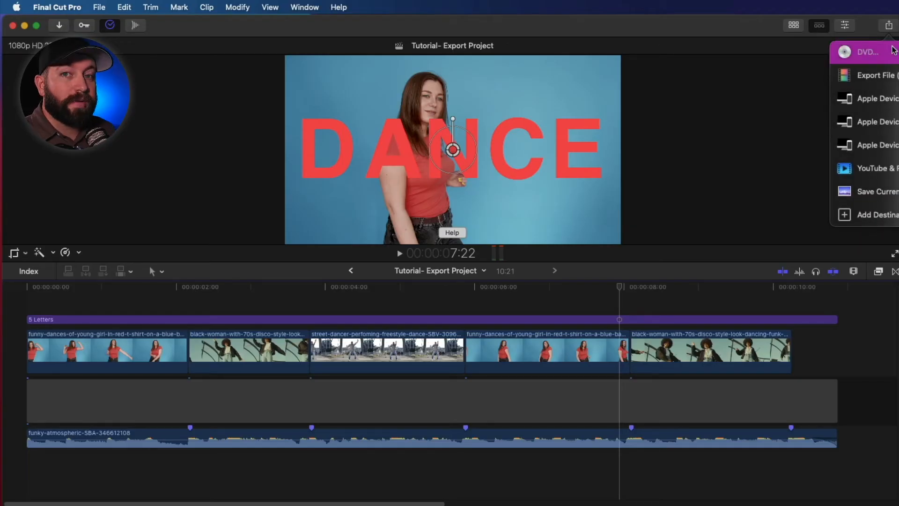
# - Start a DVD export of the project and title it Dance DVD
pyautogui.click(866, 52)
pyautogui.click(690, 149)
pyautogui.moveTo(689, 148); pyautogui.dragTo(542, 145)
pyautogui.write('Dance DVD')
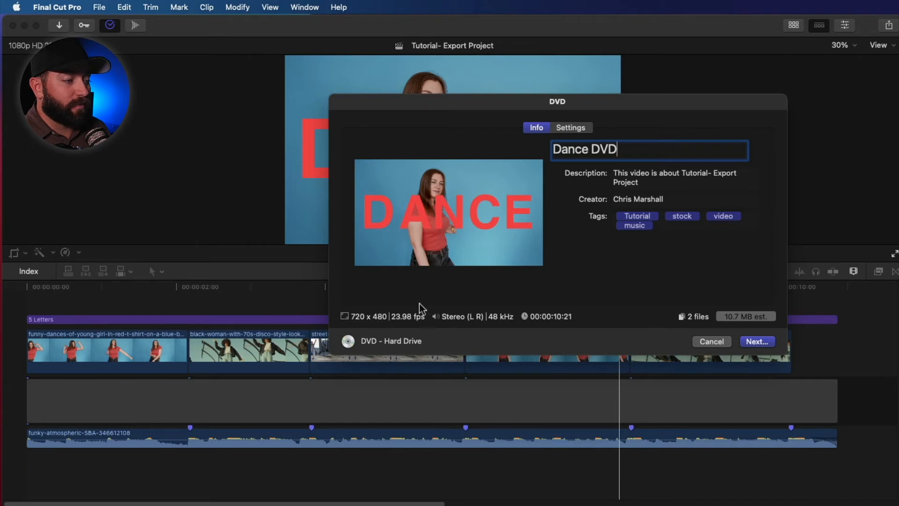
# - Review the DVD settings, keeping Hard Drive output, Automatic layers, File build type and the Black disc template
pyautogui.click(576, 128)
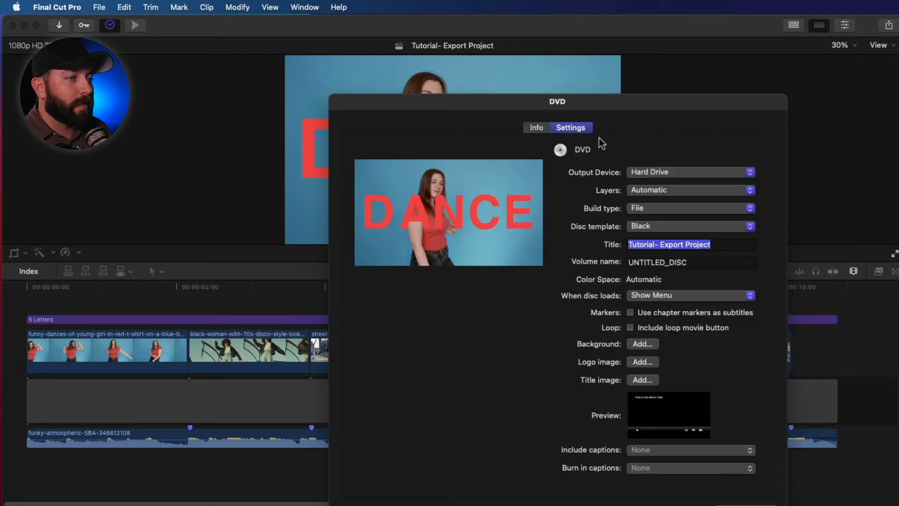
pyautogui.click(653, 177)
pyautogui.click(655, 171)
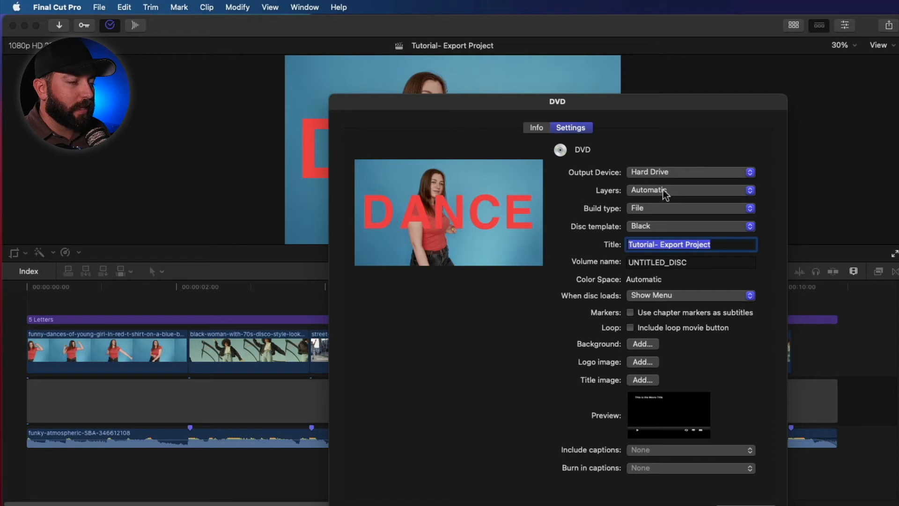
pyautogui.click(665, 191)
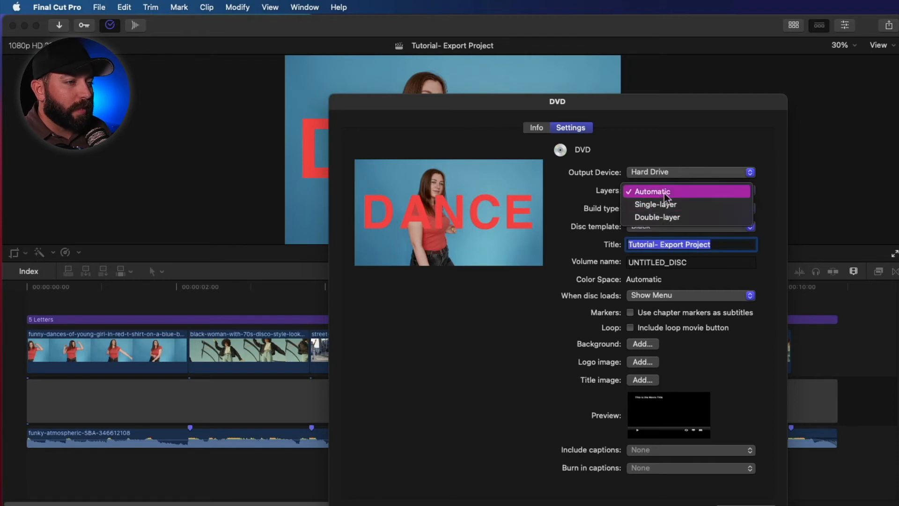
pyautogui.click(655, 191)
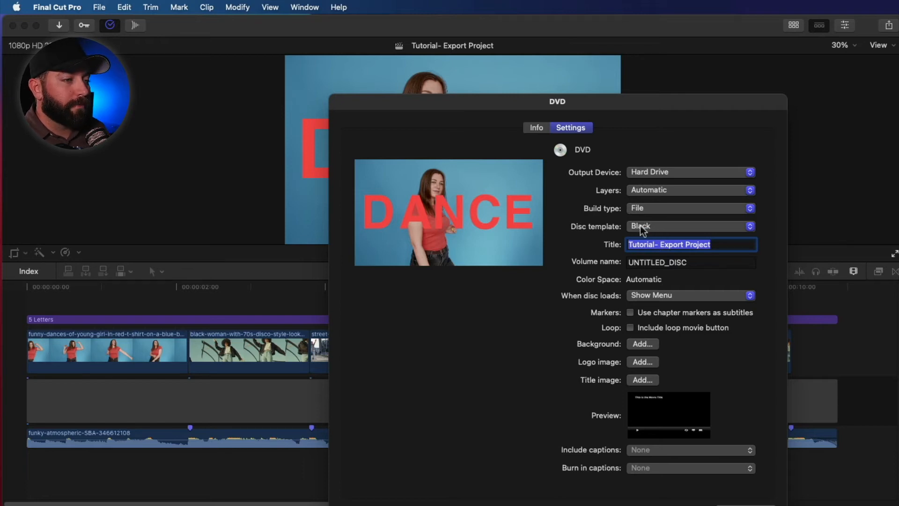
pyautogui.click(642, 208)
pyautogui.click(633, 211)
pyautogui.click(650, 227)
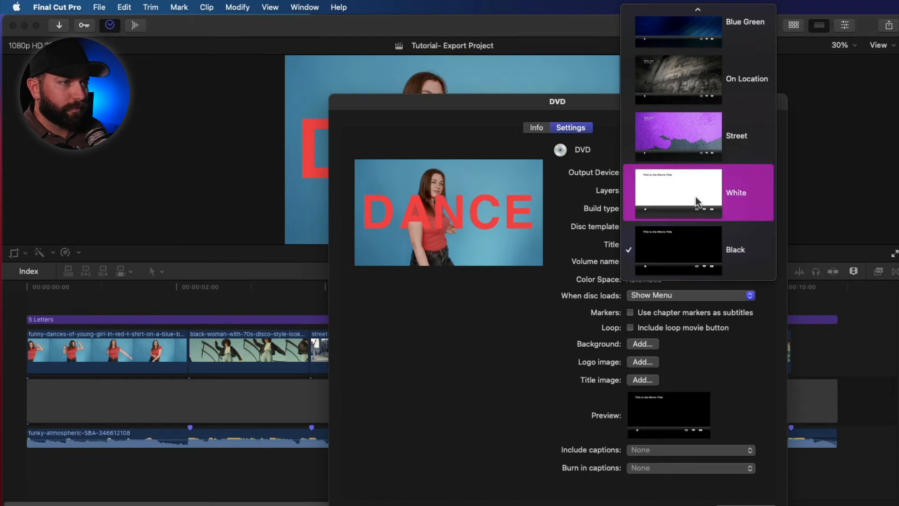
pyautogui.scroll(1, 696, 197)
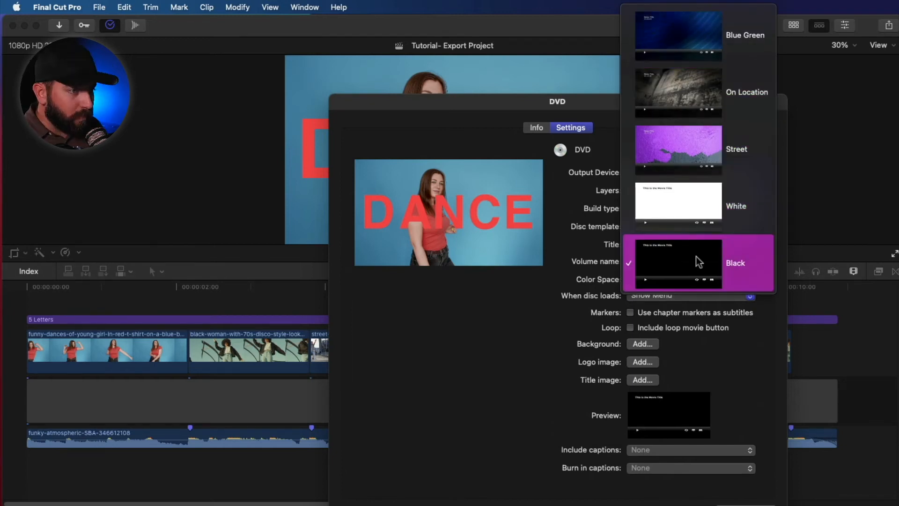
pyautogui.click(702, 271)
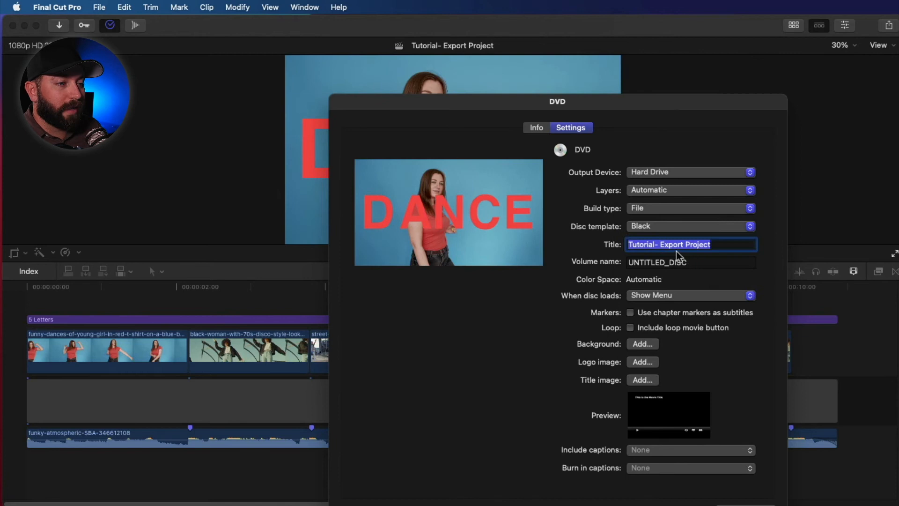
# - Set the disc title to Dance! and the volume name to DANCE, keeping Show Menu for when the disc loads
pyautogui.write('Dance!')
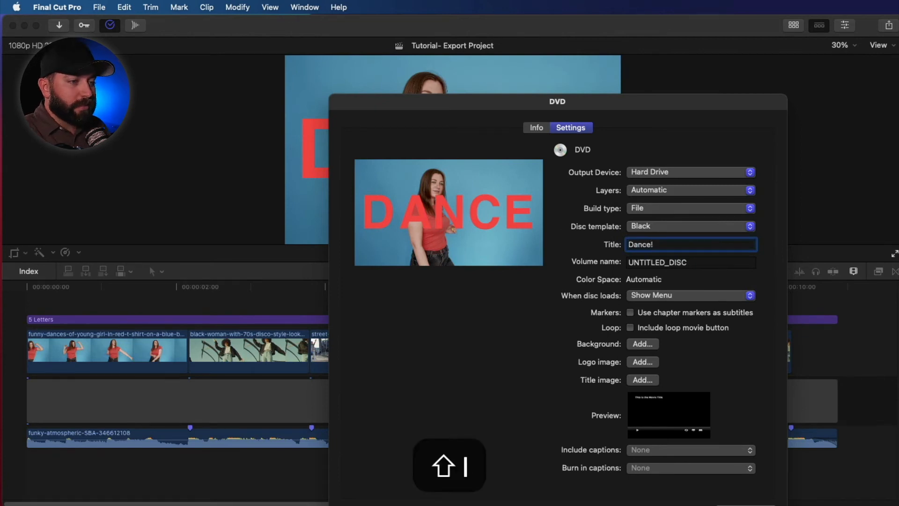
pyautogui.doubleClick(701, 263)
pyautogui.write('DANCE')
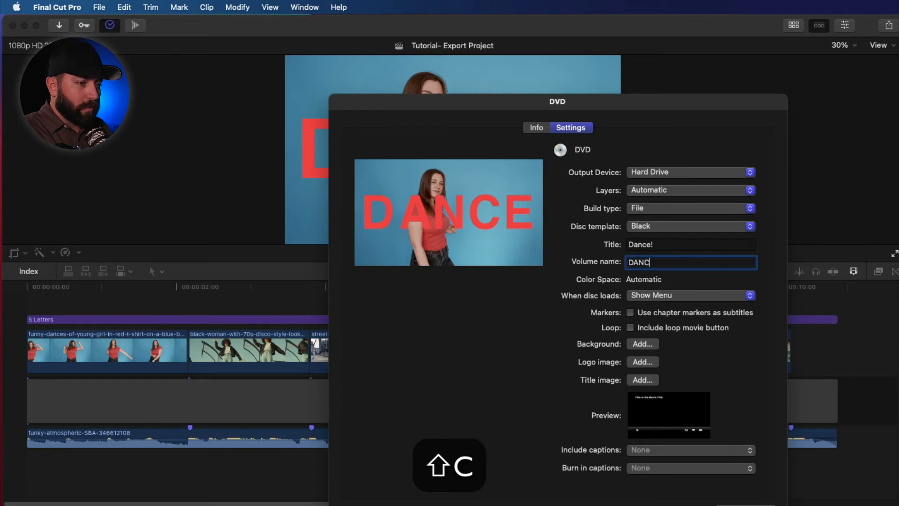
pyautogui.click(655, 296)
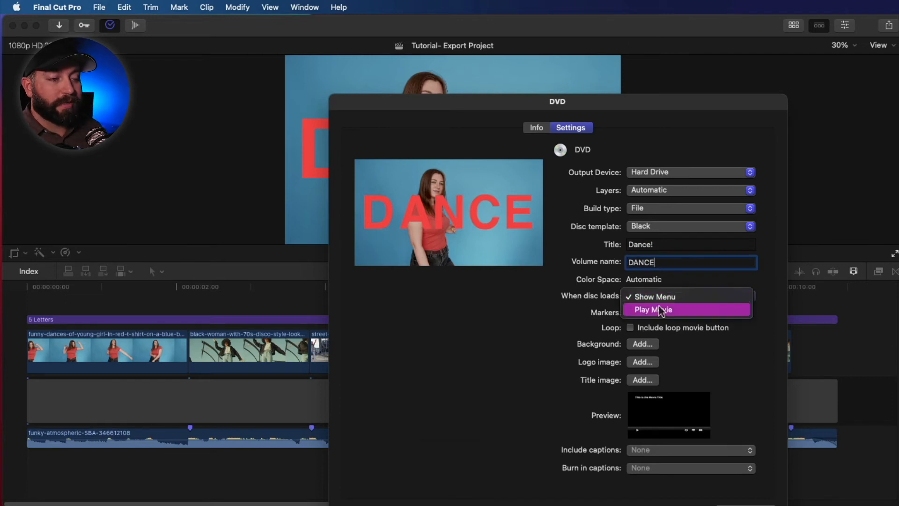
pyautogui.click(660, 326)
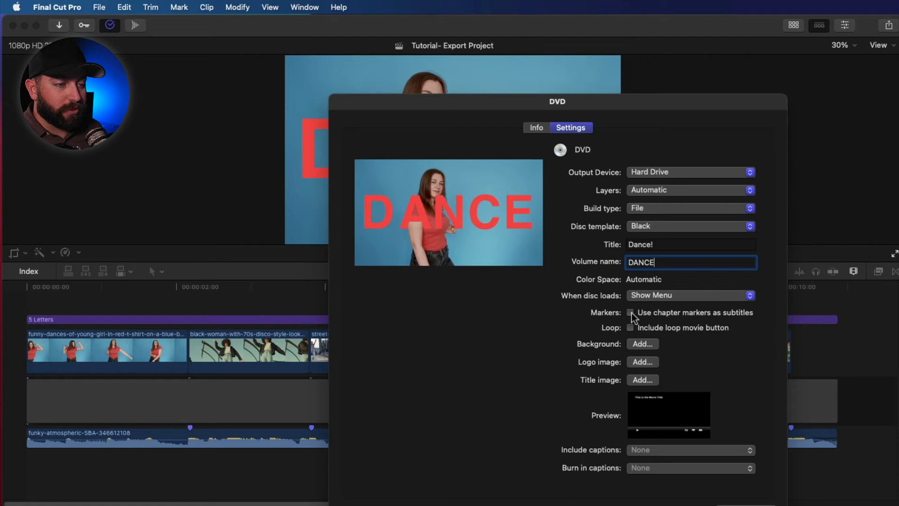
# - Add Funny Dance Face.jpg as the DVD menu's background, logo image and title image
pyautogui.click(648, 345)
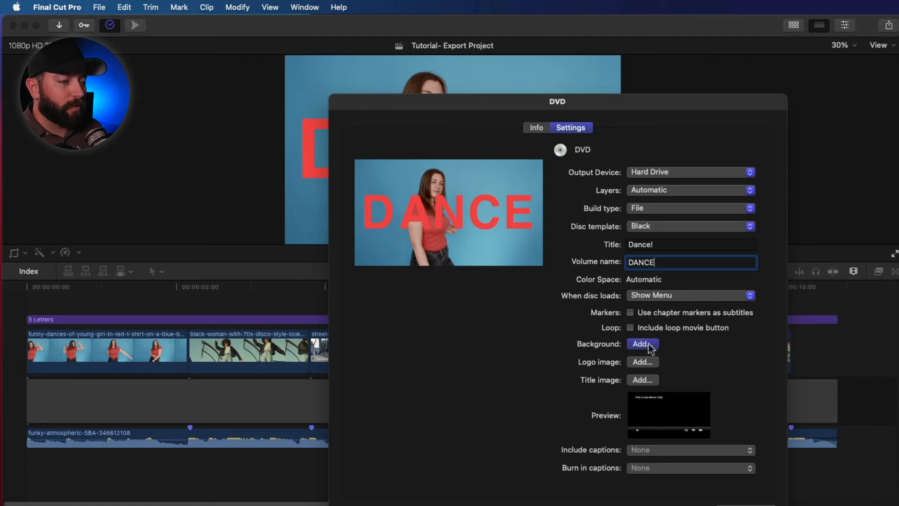
pyautogui.click(453, 250)
pyautogui.click(757, 434)
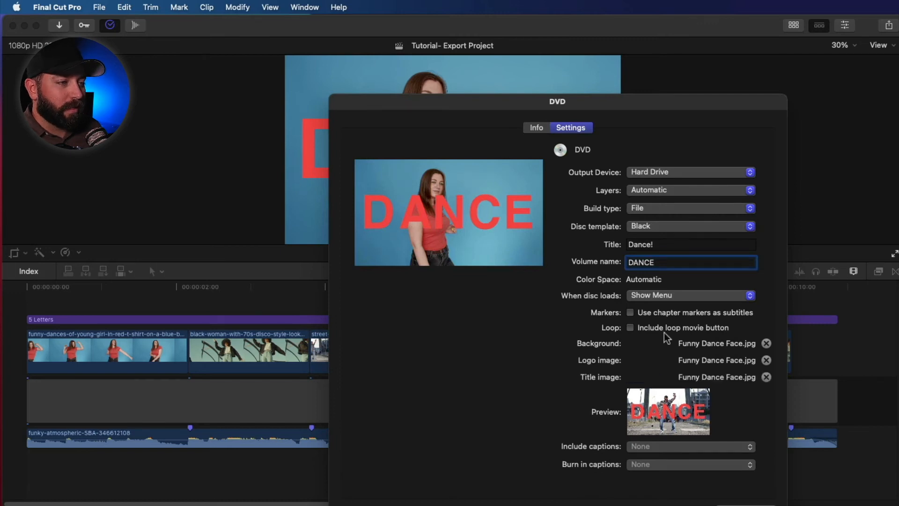
# - Save the export as Dance DVD in the Documents folder and show the sharing progress in the background tasks
pyautogui.press('Return')
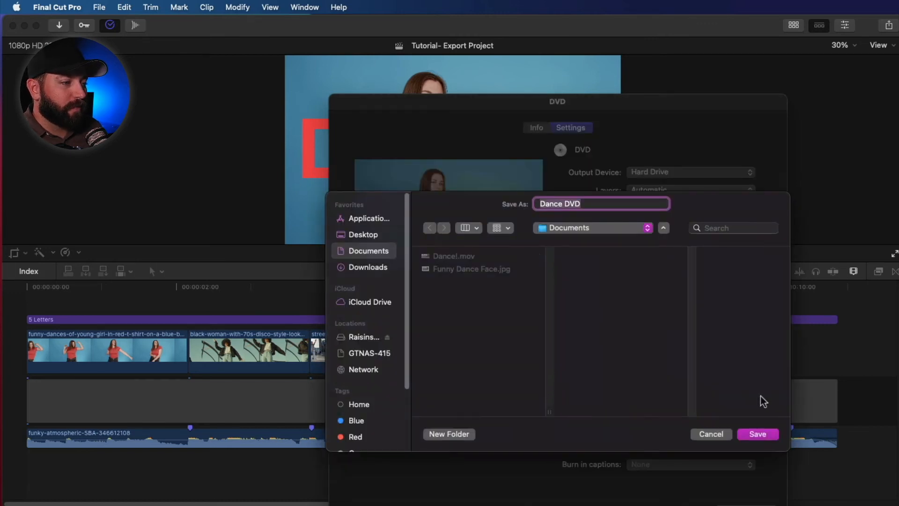
pyautogui.click(758, 434)
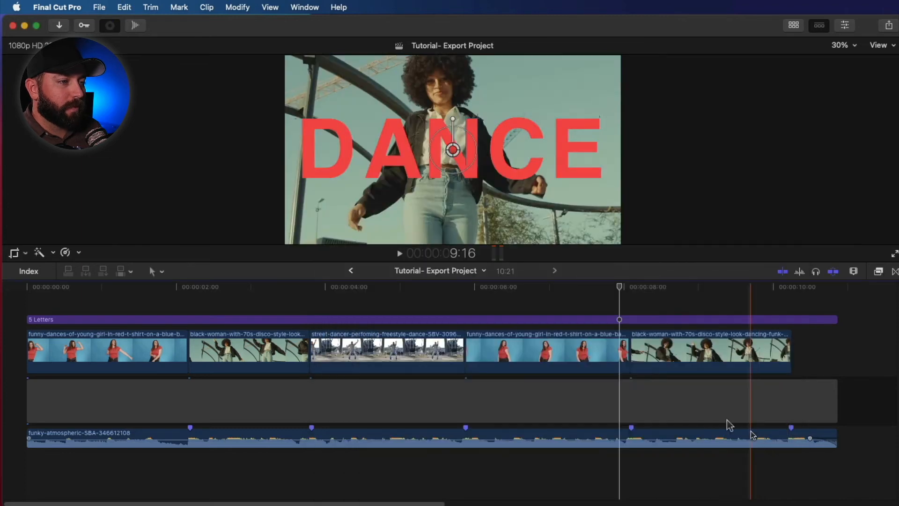
pyautogui.click(109, 25)
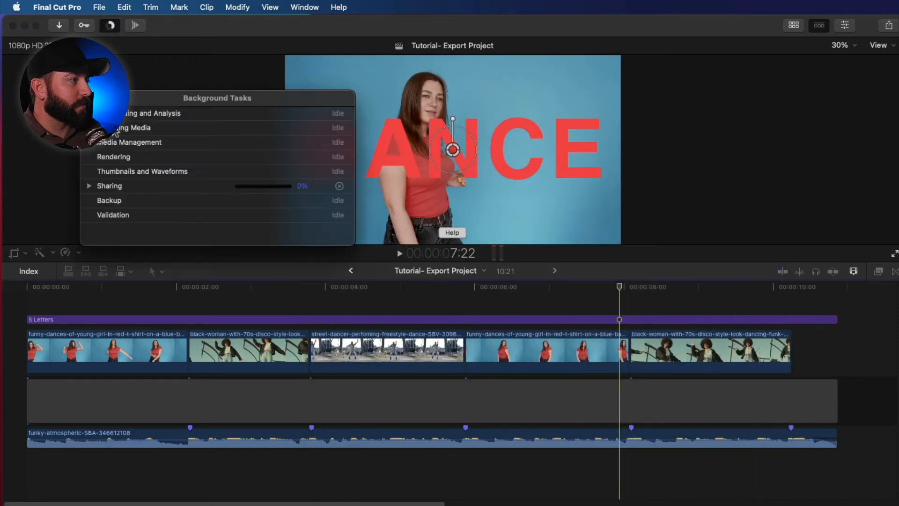
pyautogui.click(89, 186)
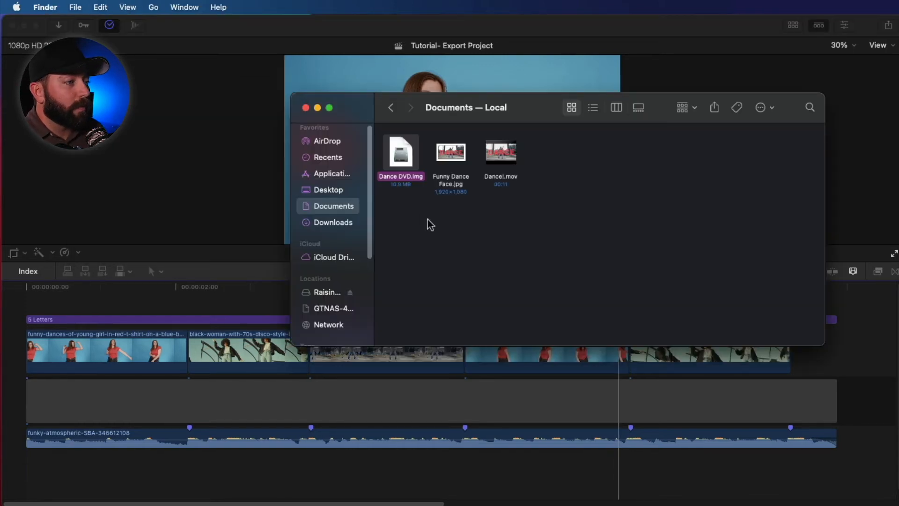
# - Check the exported DVD image, JPEG and movie files in the Documents folder
pyautogui.click(428, 219)
pyautogui.click(446, 157)
pyautogui.click(495, 157)
pyautogui.click(400, 156)
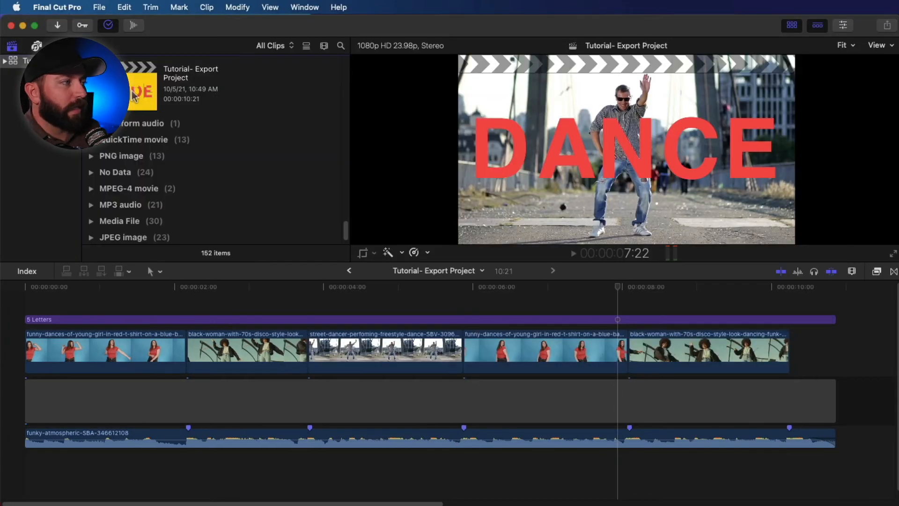
# - Select Tutorial- Export Project in the browser and display its share history in the inspector
pyautogui.click(134, 96)
pyautogui.click(822, 28)
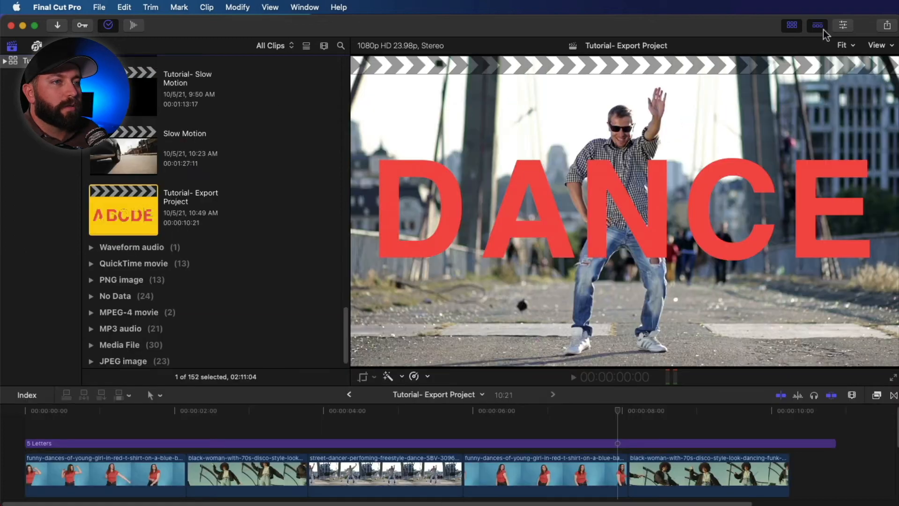
pyautogui.click(849, 27)
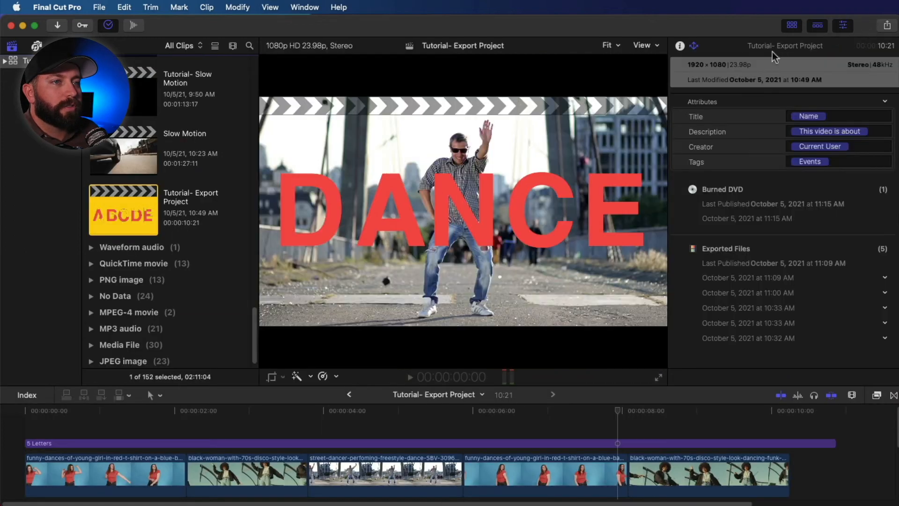
pyautogui.click(680, 48)
pyautogui.click(694, 46)
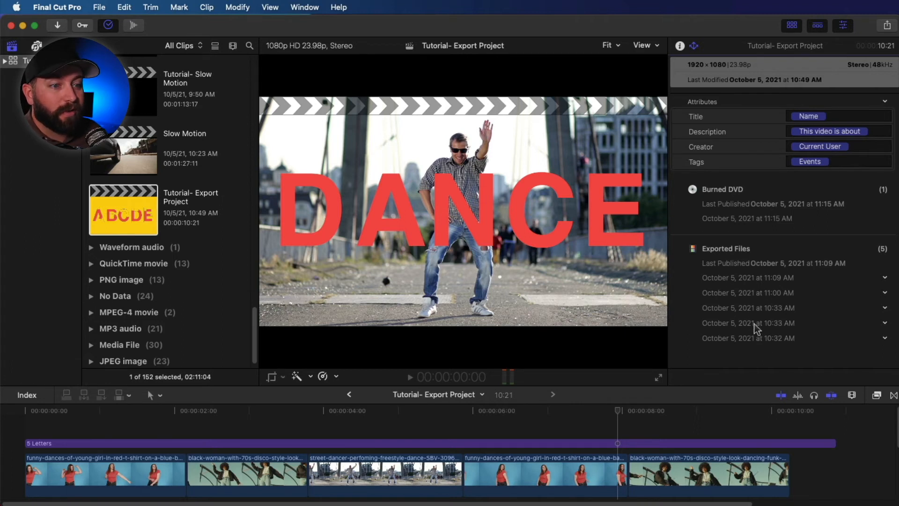
# - Reveal the 11:09 AM exported file in Finder and close the Finder window
pyautogui.click(884, 277)
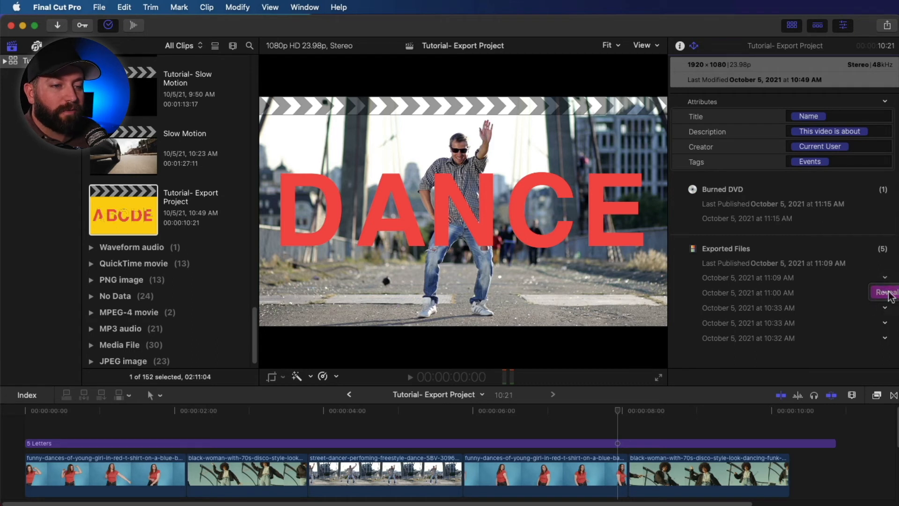
pyautogui.click(887, 292)
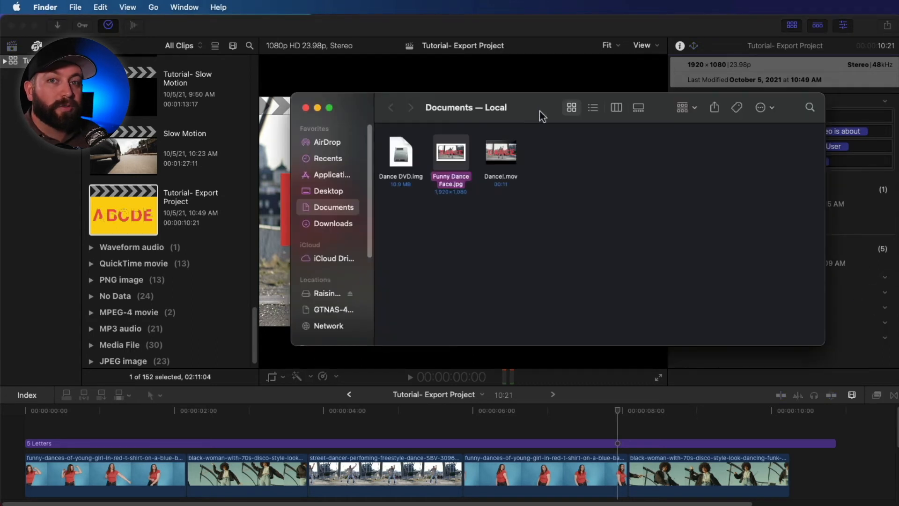
pyautogui.click(306, 108)
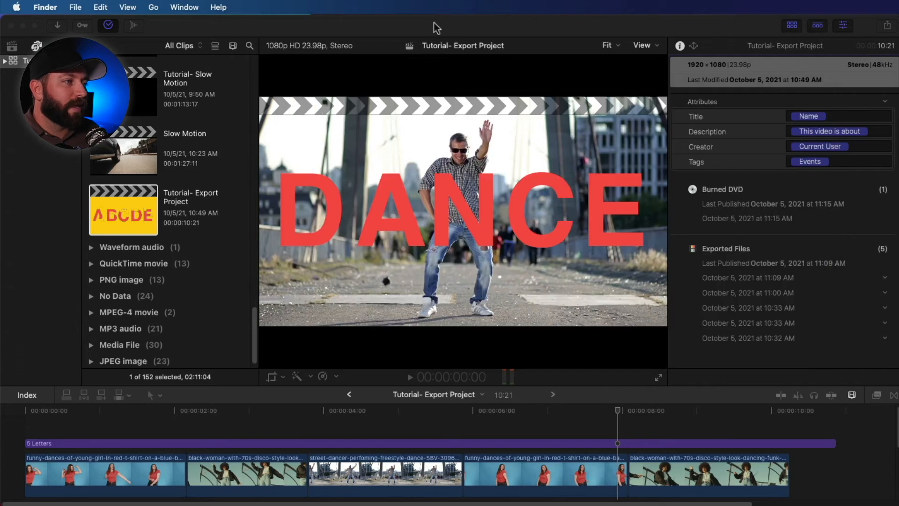
# - Add an Export File destination to the share destinations and rename it Archive
pyautogui.click(434, 24)
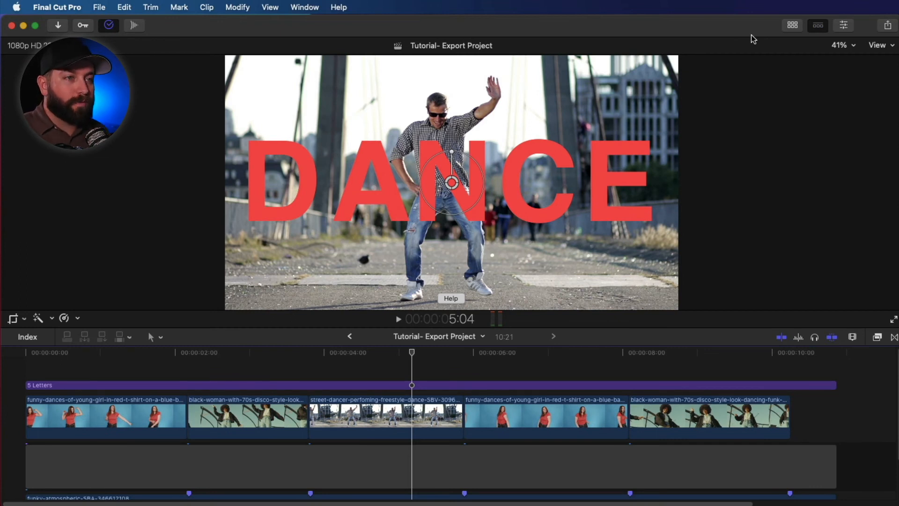
pyautogui.click(889, 27)
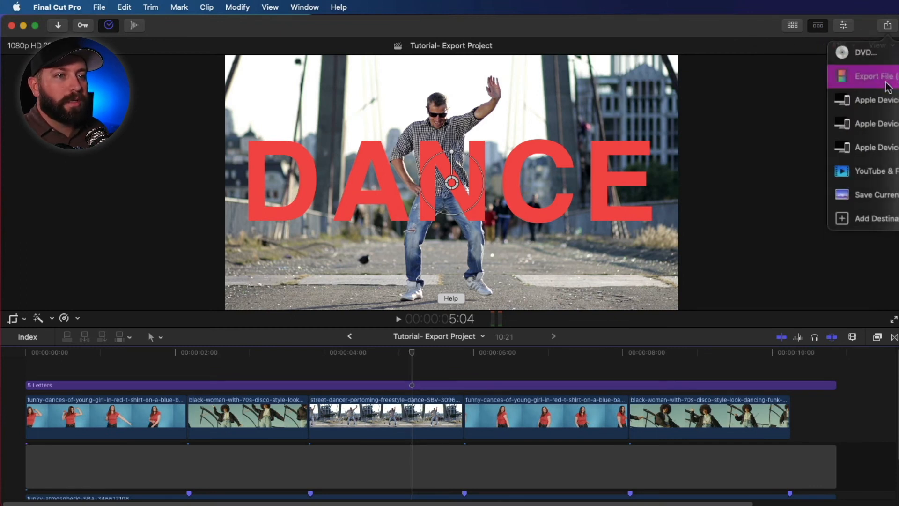
pyautogui.click(877, 220)
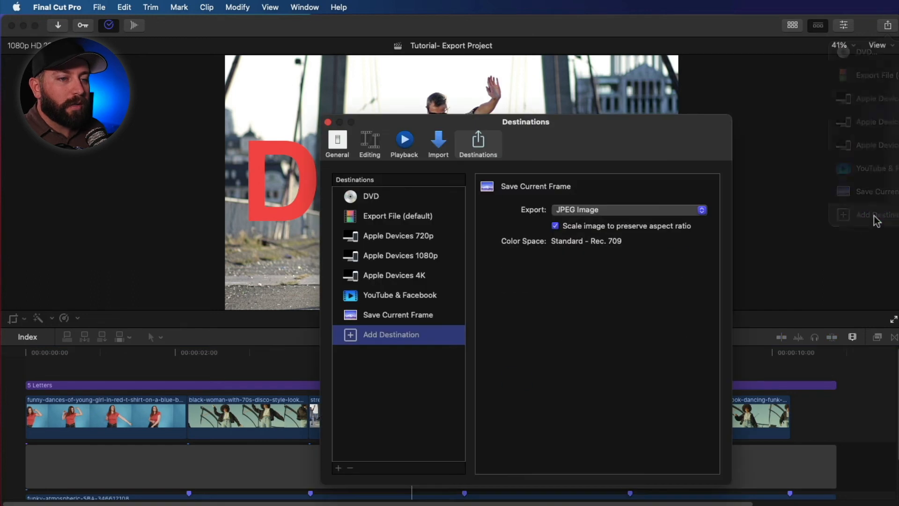
pyautogui.moveTo(576, 153); pyautogui.dragTo(601, 77)
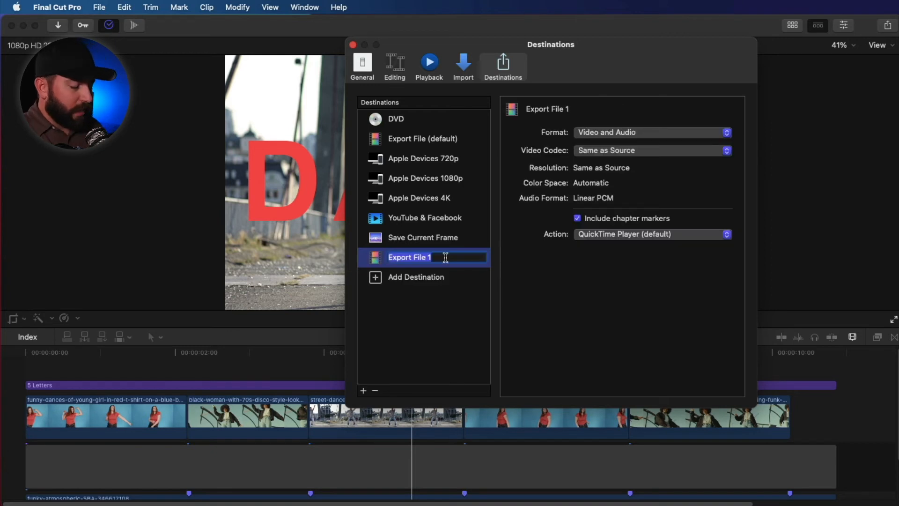
pyautogui.write('Archive')
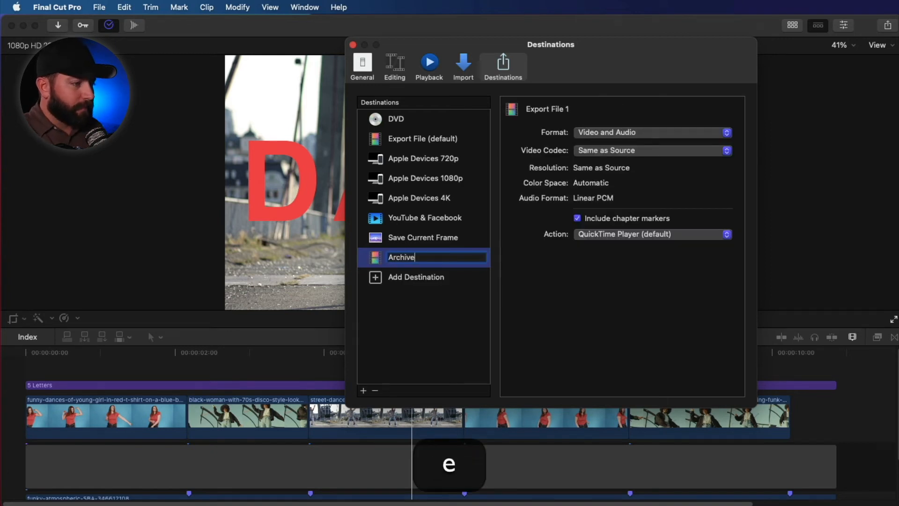
pyautogui.click(435, 278)
pyautogui.click(421, 239)
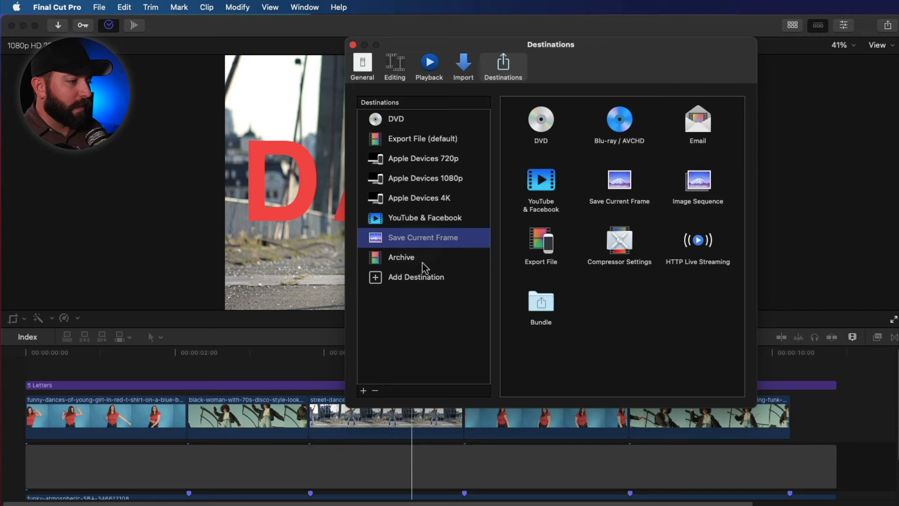
# - Set the Archive destination's format to Video and Audio and its video codec to Apple ProRes 422
pyautogui.click(423, 263)
pyautogui.click(615, 133)
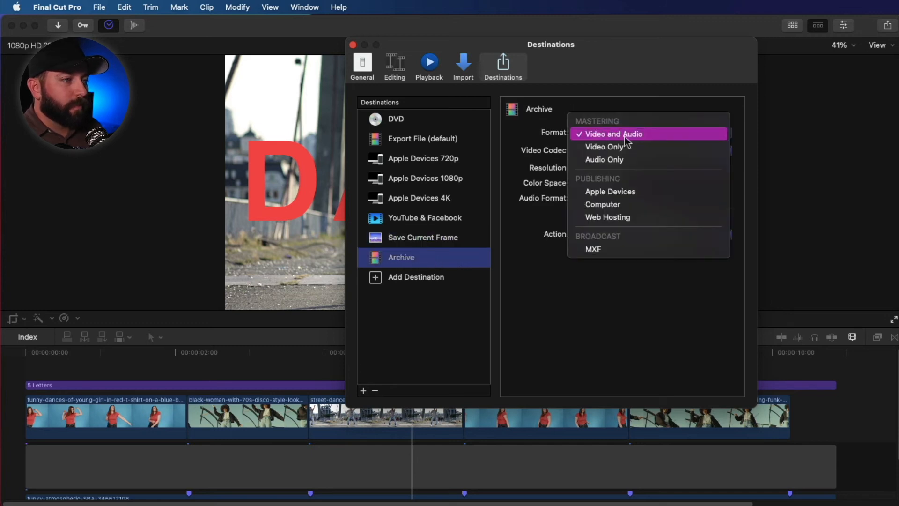
pyautogui.click(627, 132)
pyautogui.click(646, 150)
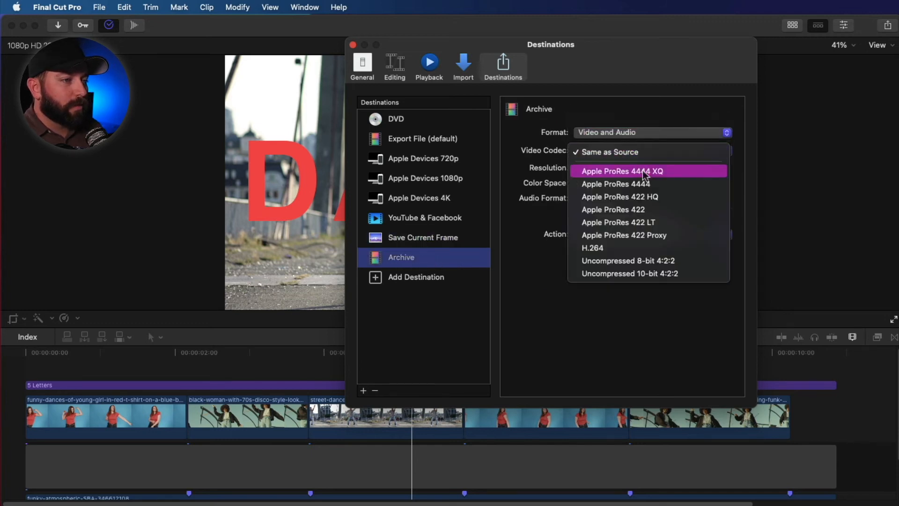
pyautogui.click(645, 213)
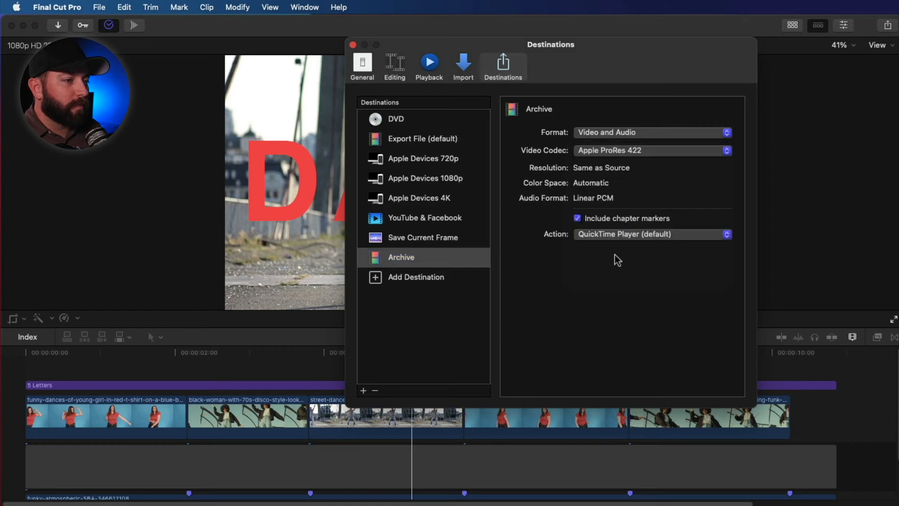
pyautogui.click(623, 234)
pyautogui.click(603, 205)
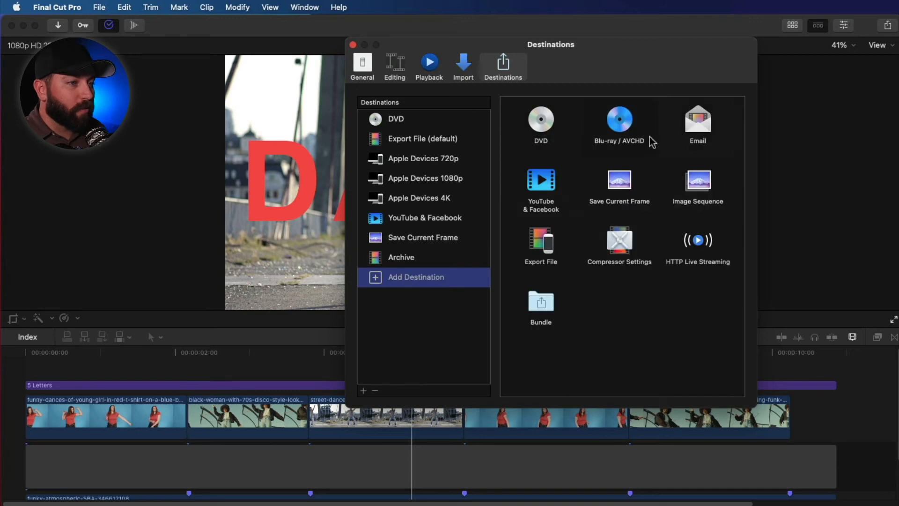
# - Add another Save Current Frame destination that exports a PNG Image and rename it PNG
pyautogui.click(623, 194)
pyautogui.moveTo(623, 194); pyautogui.dragTo(407, 279)
pyautogui.click(594, 132)
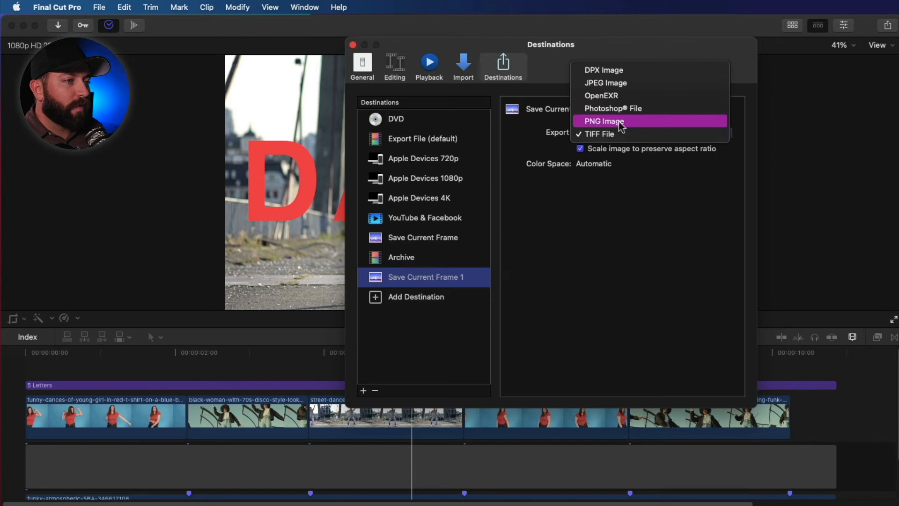
pyautogui.click(625, 121)
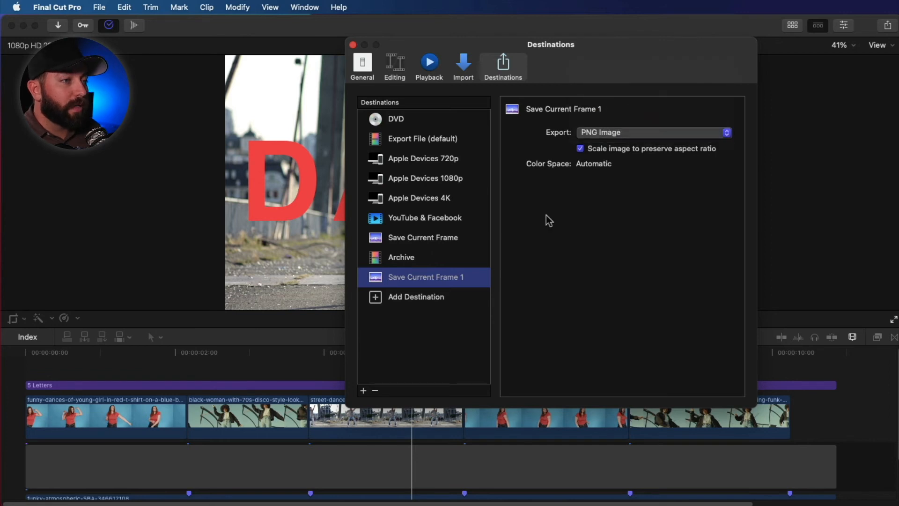
pyautogui.doubleClick(418, 279)
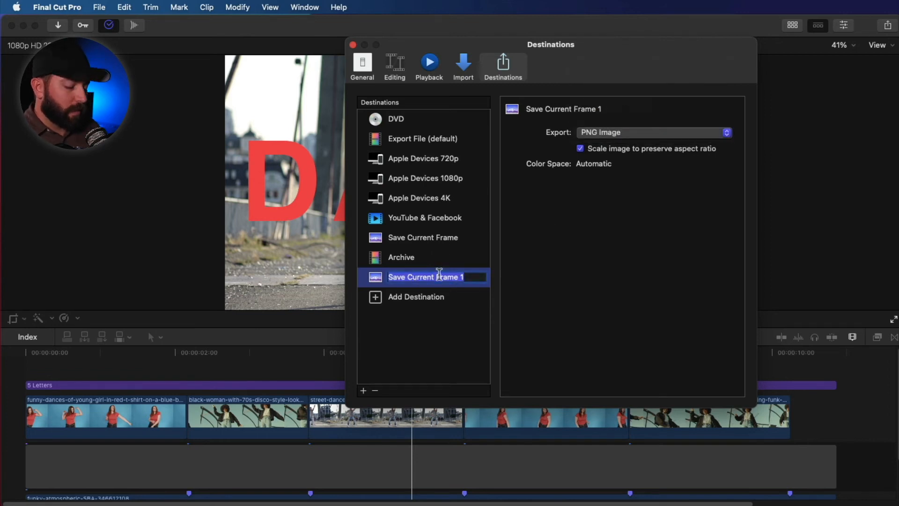
pyautogui.write('PNG')
pyautogui.press('Return')
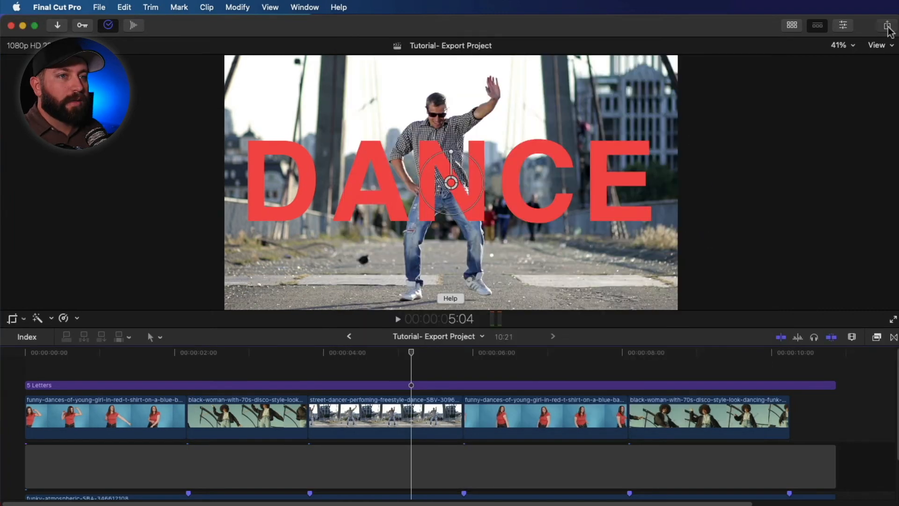
# - Share the current frame through the new PNG destination with the title Dance PNG and save it
pyautogui.click(888, 26)
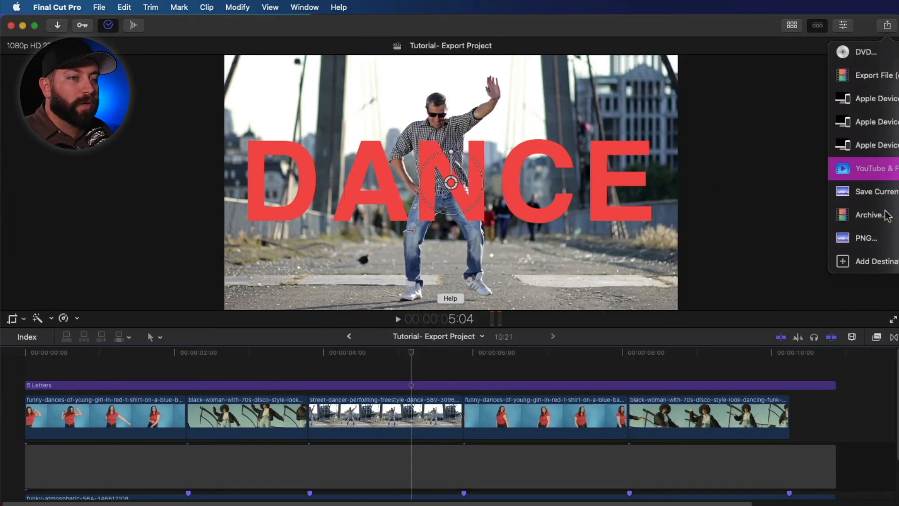
pyautogui.click(882, 238)
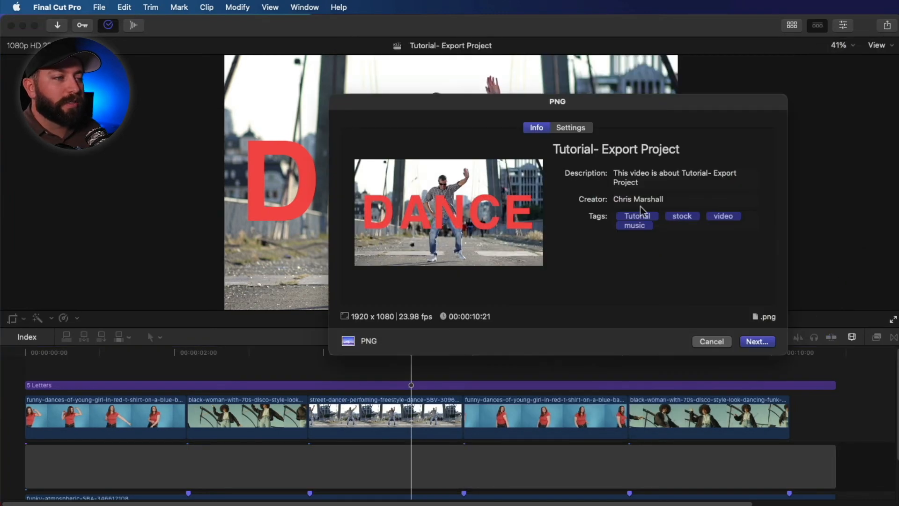
pyautogui.click(622, 151)
pyautogui.moveTo(681, 149); pyautogui.dragTo(532, 148)
pyautogui.write('Dance PNG')
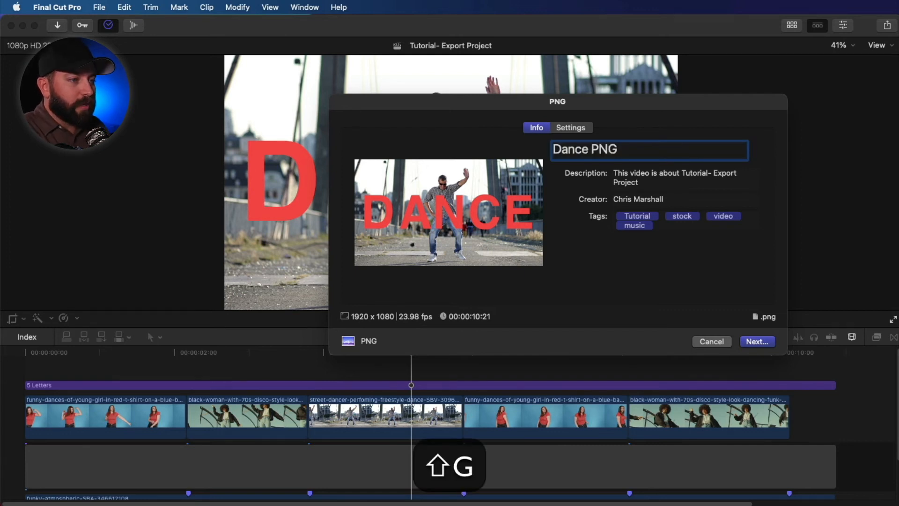
pyautogui.click(753, 343)
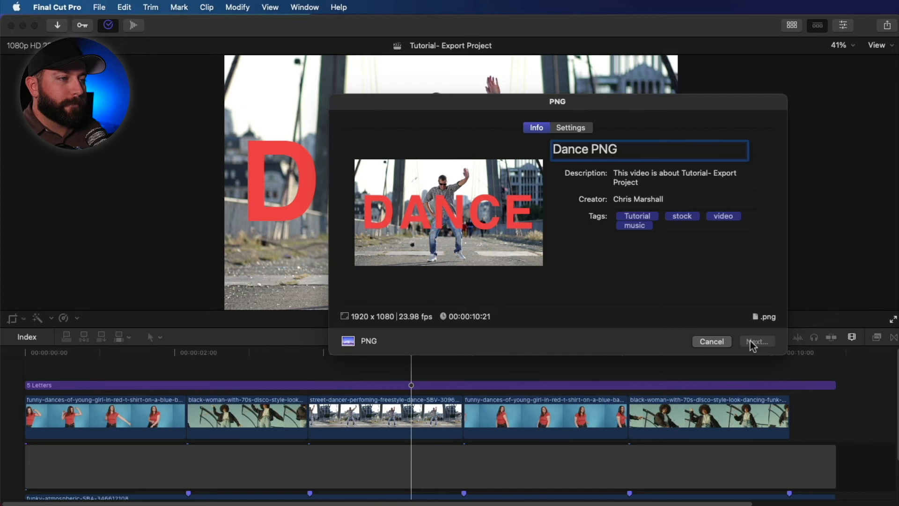
pyautogui.click(758, 352)
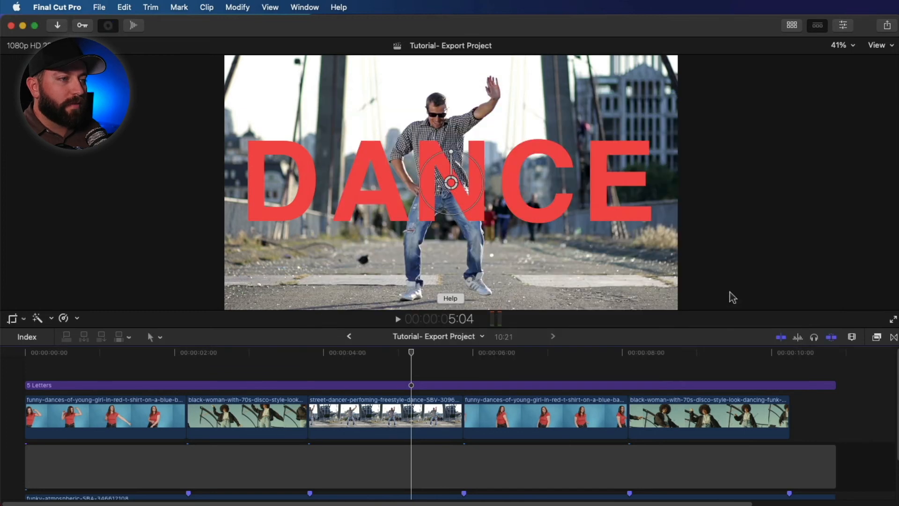
# - Show the browser and select the Tutorial- Slow Motion, Slow Motion and Tutorial- Export Project projects together
pyautogui.click(792, 25)
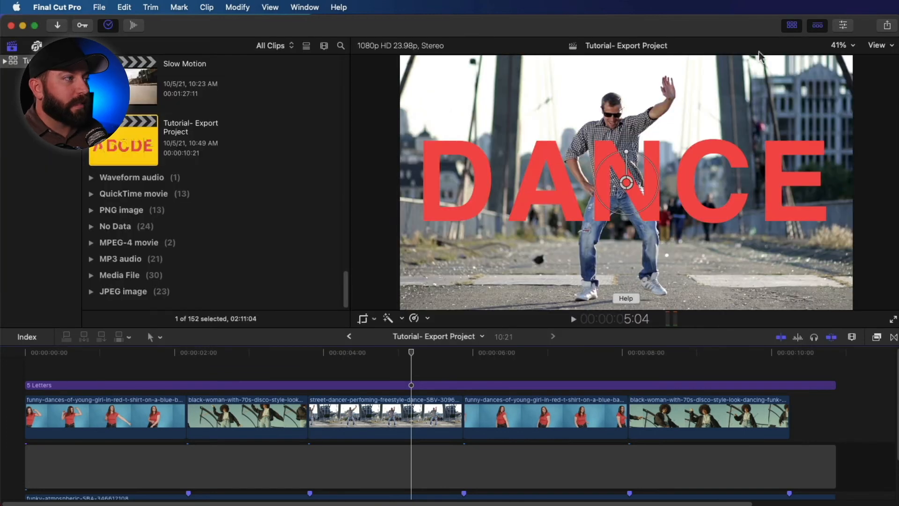
pyautogui.scroll(5, 217, 164)
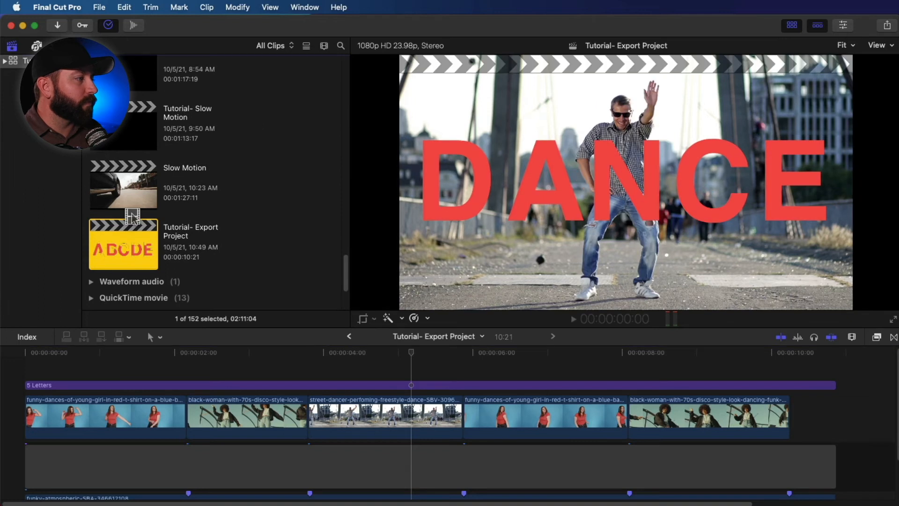
pyautogui.click(150, 128)
pyautogui.scroll(-1, 150, 128)
pyautogui.keyDown('super'); pyautogui.click(150, 176); pyautogui.keyUp('super')
pyautogui.keyDown('super'); pyautogui.click(145, 226); pyautogui.keyUp('super')
pyautogui.scroll(-3, 152, 236)
pyautogui.scroll(1, 140, 210)
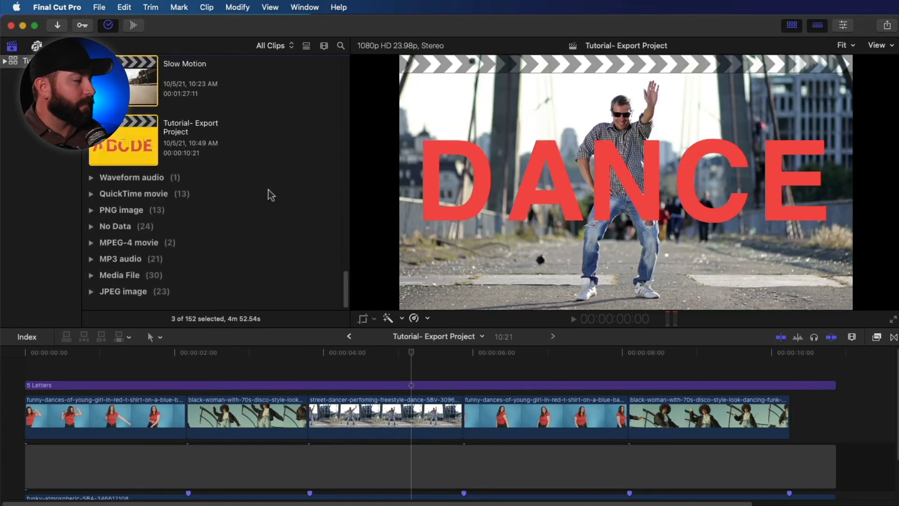
pyautogui.scroll(3, 276, 195)
# - Set up an Export File share of the three selected projects with the Computer format and H.264 Better Quality codec
pyautogui.click(887, 26)
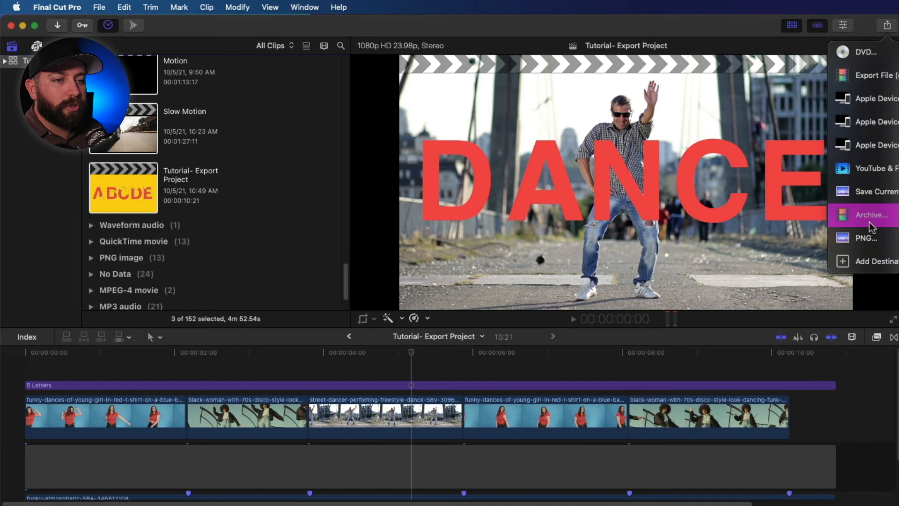
pyautogui.click(866, 76)
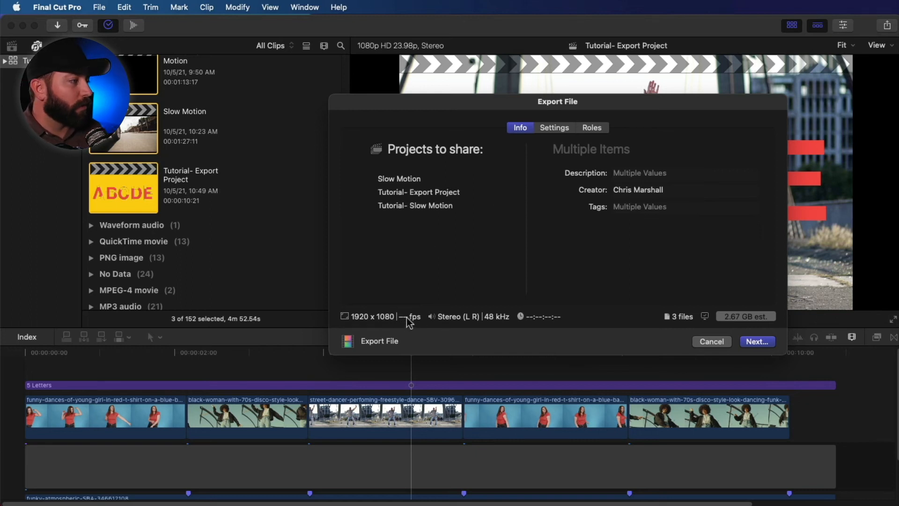
pyautogui.click(564, 129)
pyautogui.click(679, 178)
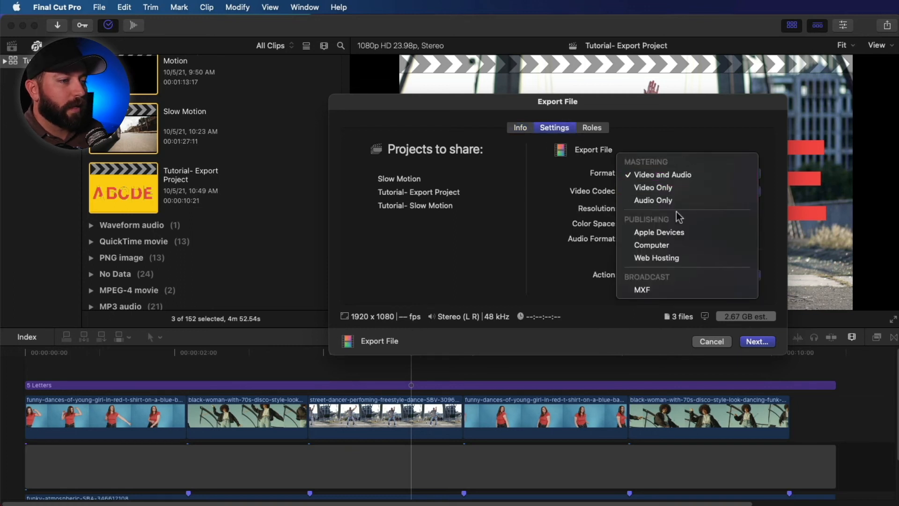
pyautogui.click(681, 244)
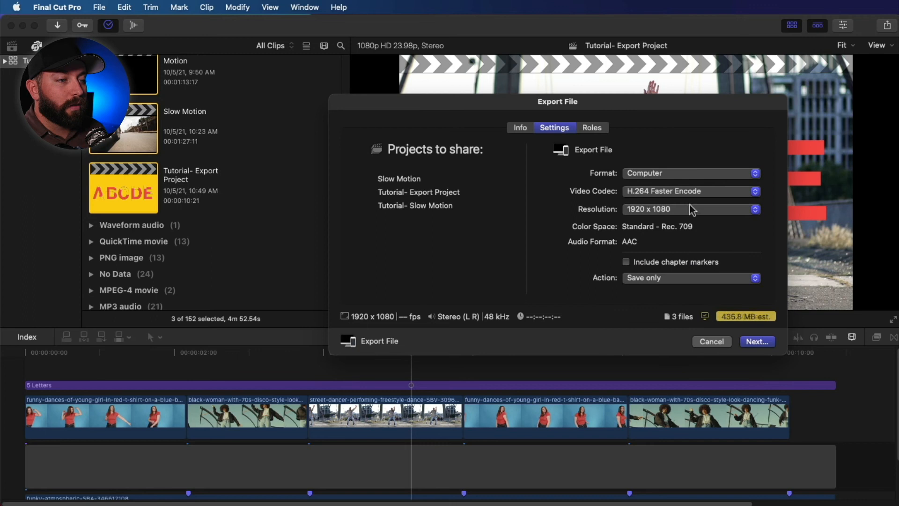
pyautogui.click(682, 191)
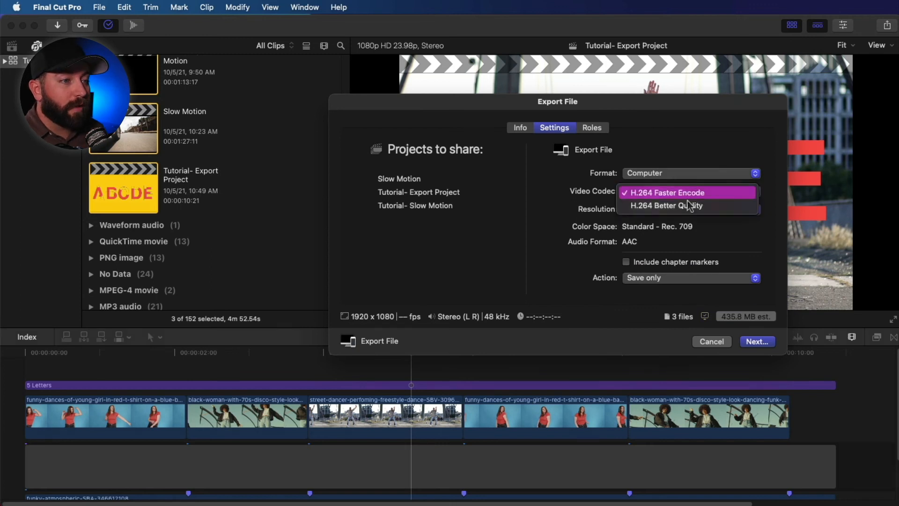
pyautogui.click(672, 204)
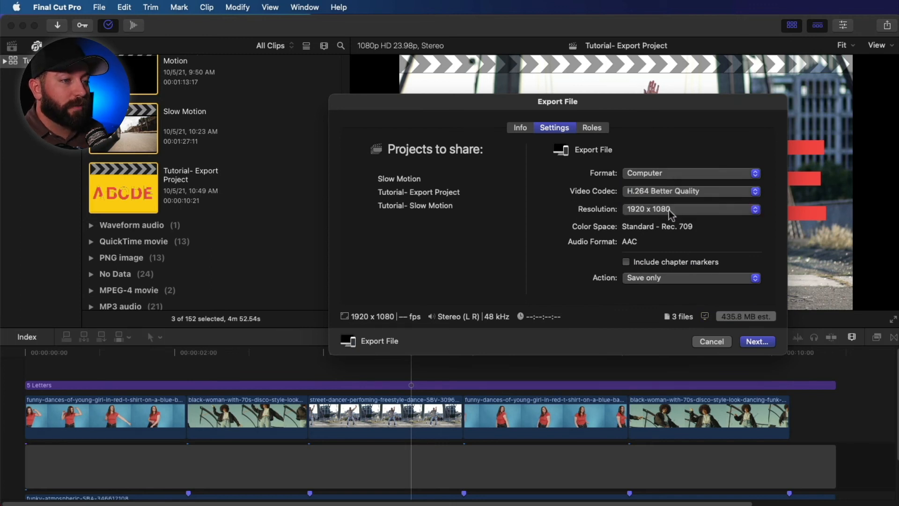
# - Save the batch export of the three projects and show its progress in the background tasks
pyautogui.click(755, 342)
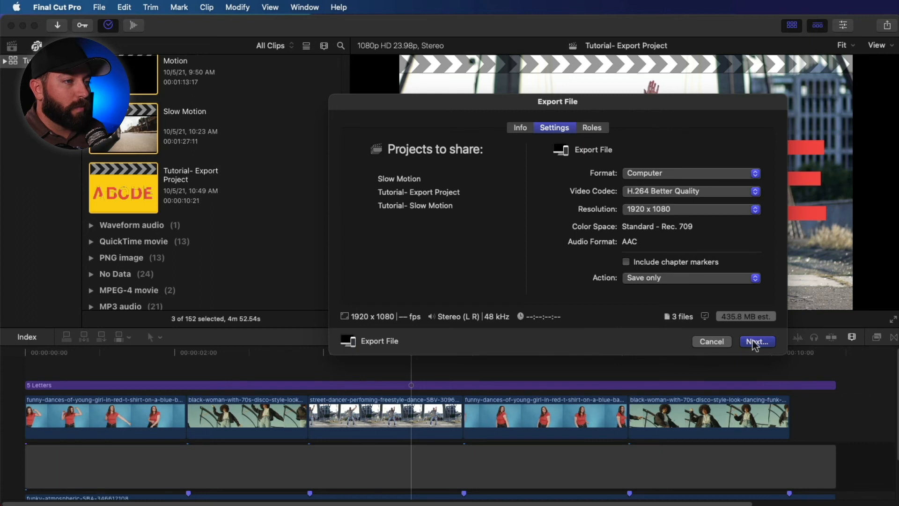
pyautogui.click(757, 352)
pyautogui.press('super+9')
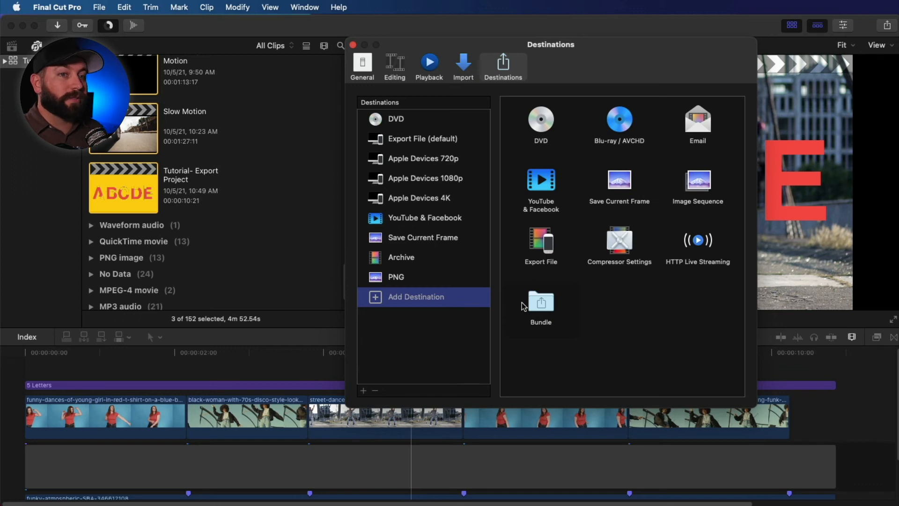
# - Add a Bundle to the share destinations, rename it YouTube Bundle and expand it
pyautogui.moveTo(544, 312); pyautogui.dragTo(444, 292)
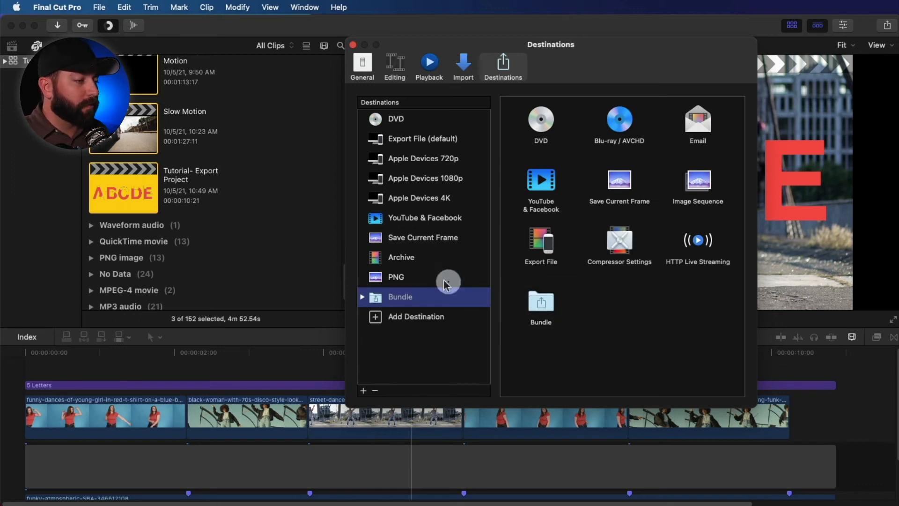
pyautogui.click(411, 298)
pyautogui.write('YouTube Bundle')
pyautogui.press('Return')
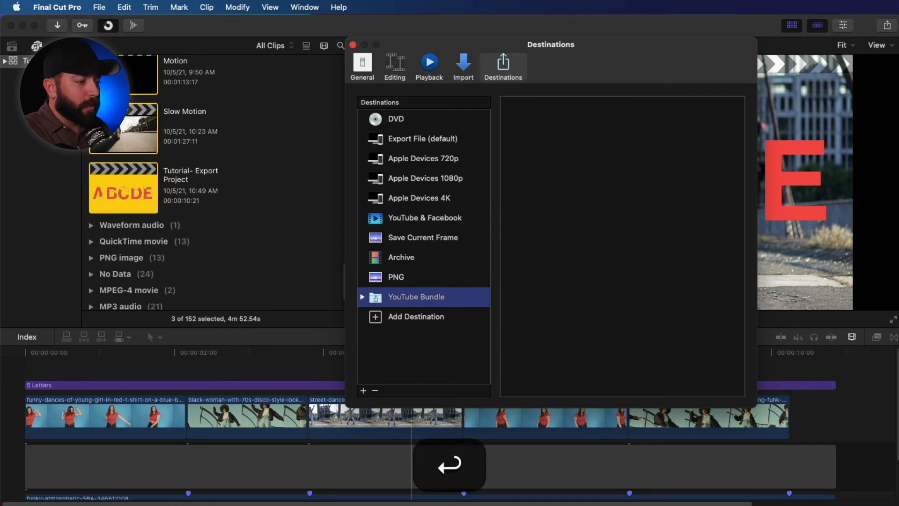
pyautogui.click(363, 298)
# - Select the YouTube & Facebook destination and choose Better quality as its compression
pyautogui.click(410, 318)
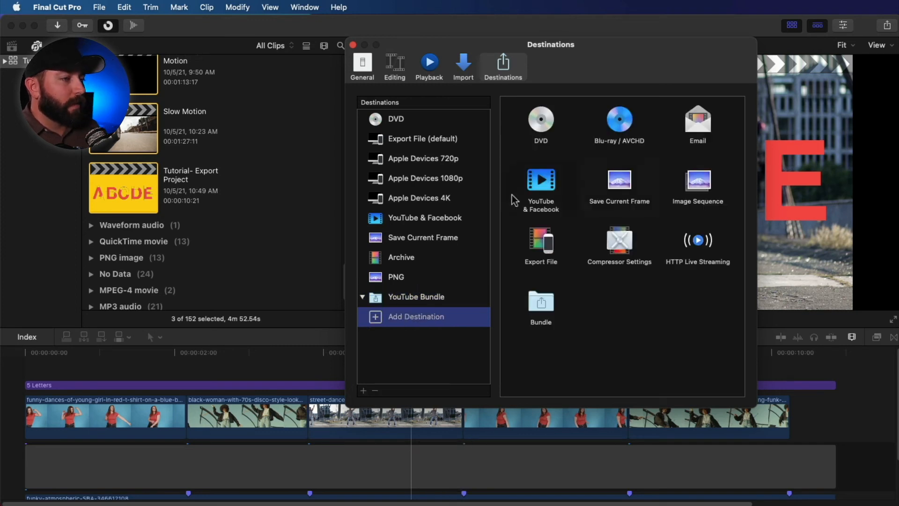
pyautogui.click(418, 218)
pyautogui.click(604, 162)
pyautogui.click(623, 161)
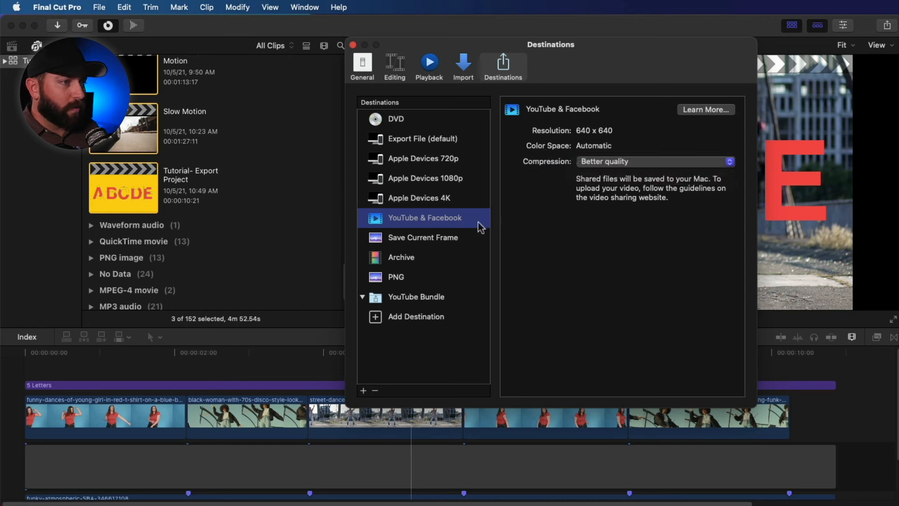
# - Duplicate the YouTube & Facebook destination and move the copy into YouTube Bundle
pyautogui.press('super+c')
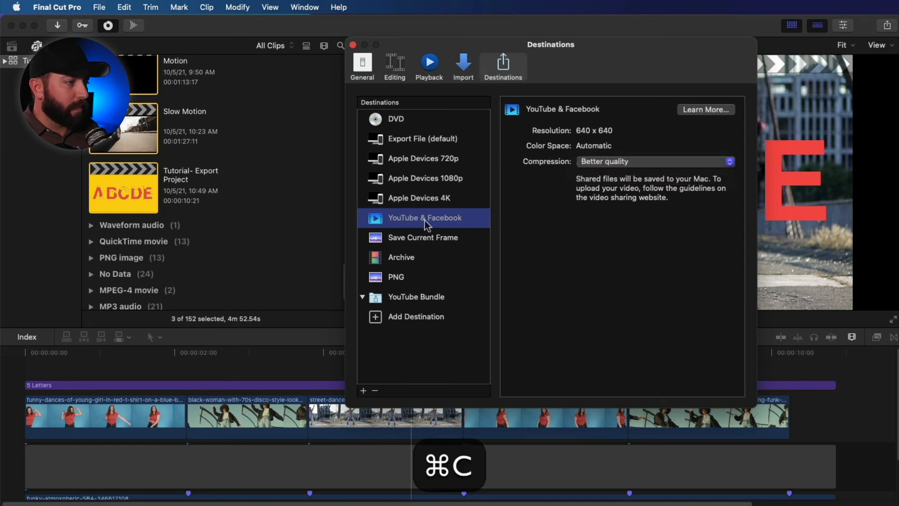
pyautogui.rightClick(426, 220)
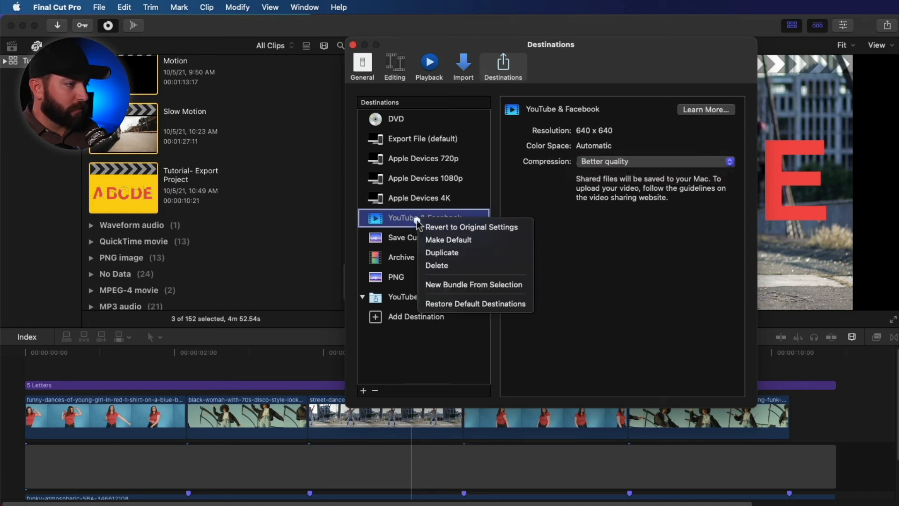
pyautogui.click(444, 253)
pyautogui.moveTo(417, 237); pyautogui.dragTo(425, 318)
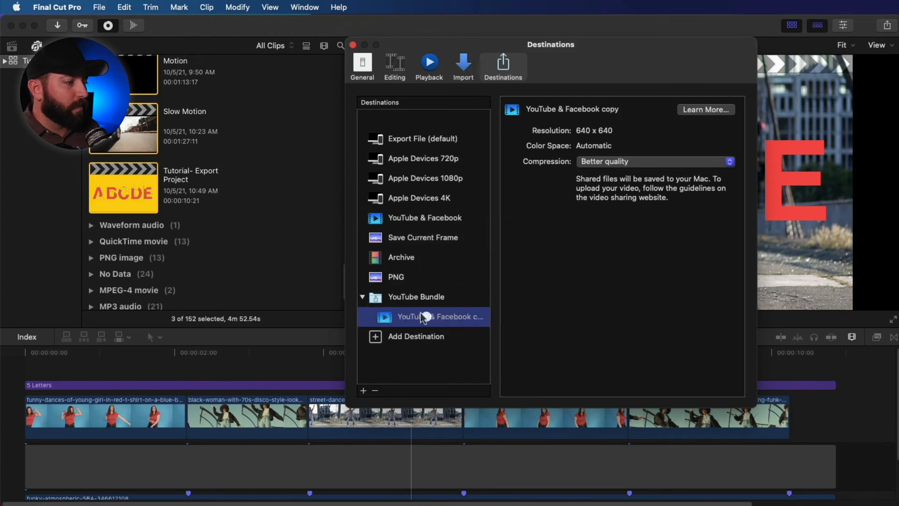
# - Duplicate the Save Current Frame destination
pyautogui.rightClick(408, 240)
pyautogui.click(560, 218)
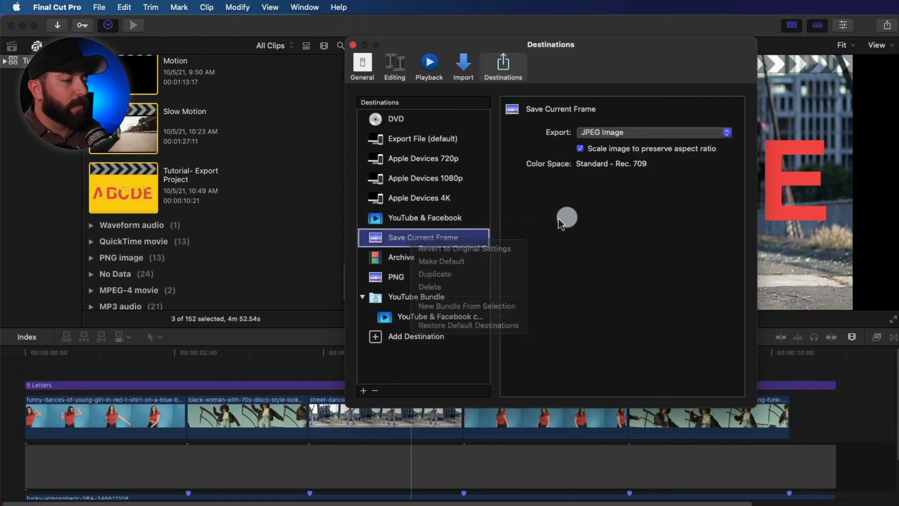
pyautogui.rightClick(446, 243)
pyautogui.click(471, 274)
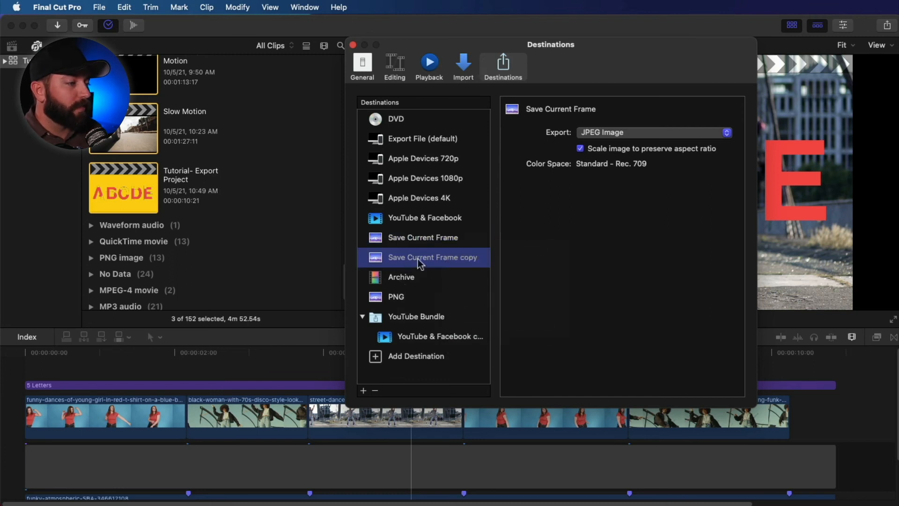